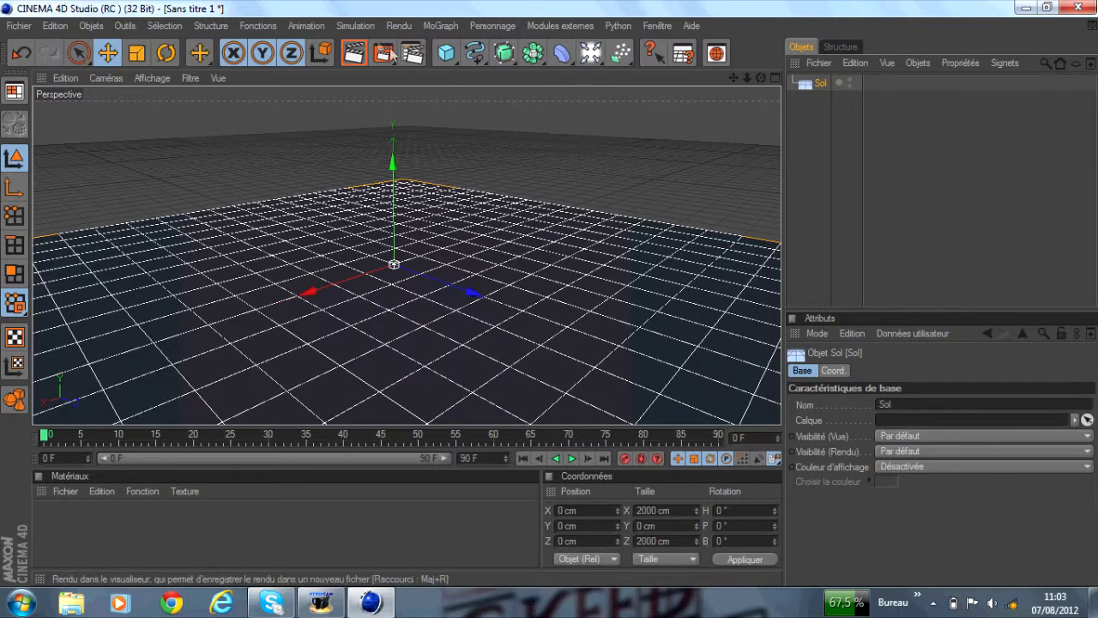
- Apply a dynamics collision body to the Sol floor object
left_click(355, 26)
mouse_move(387, 71)
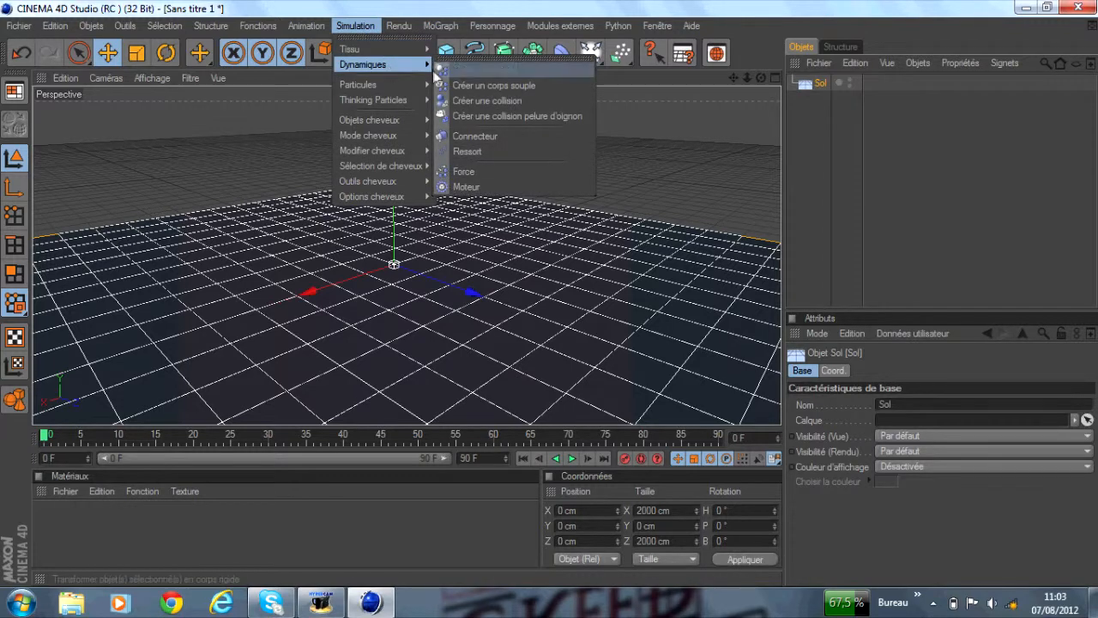
left_click(471, 71)
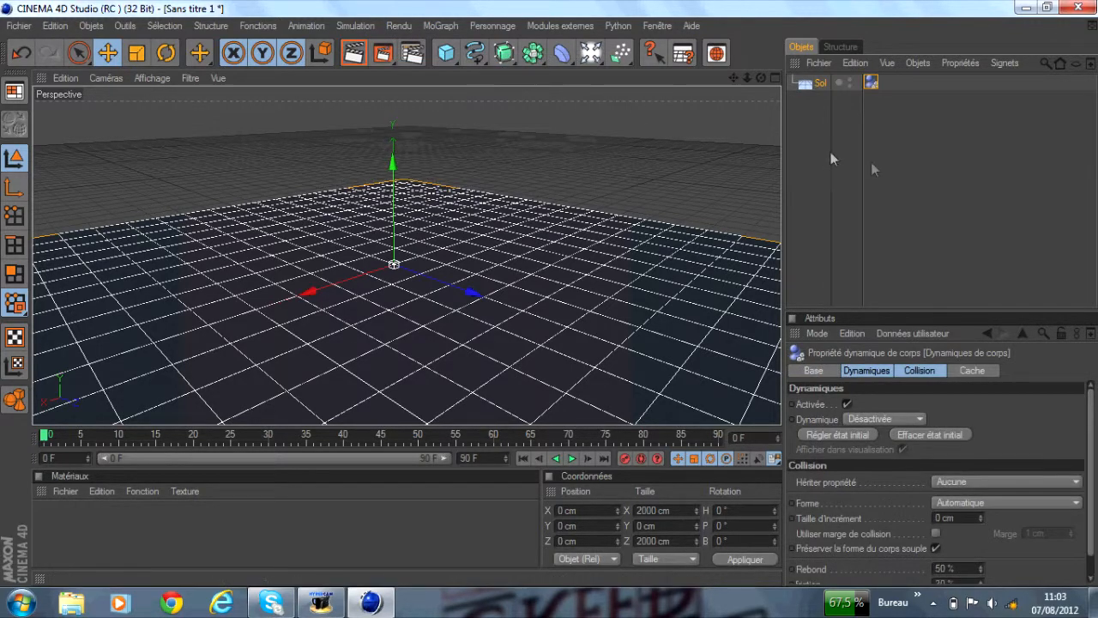
left_click(914, 173)
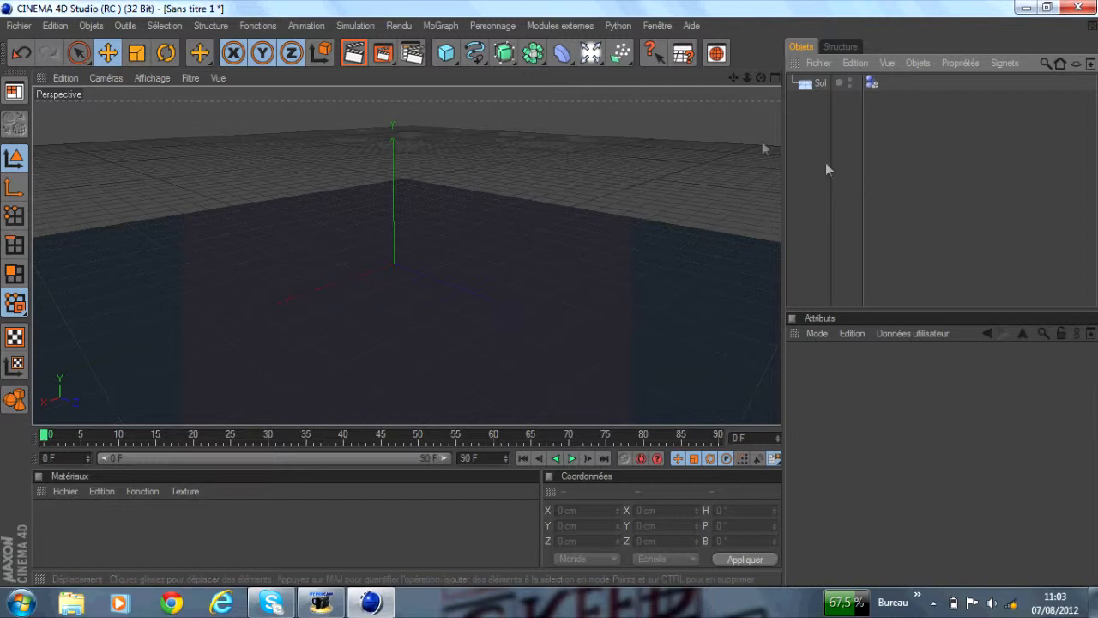
- Add a cube at the origin and raise it to a Y position of about 39 cm
left_click(446, 53)
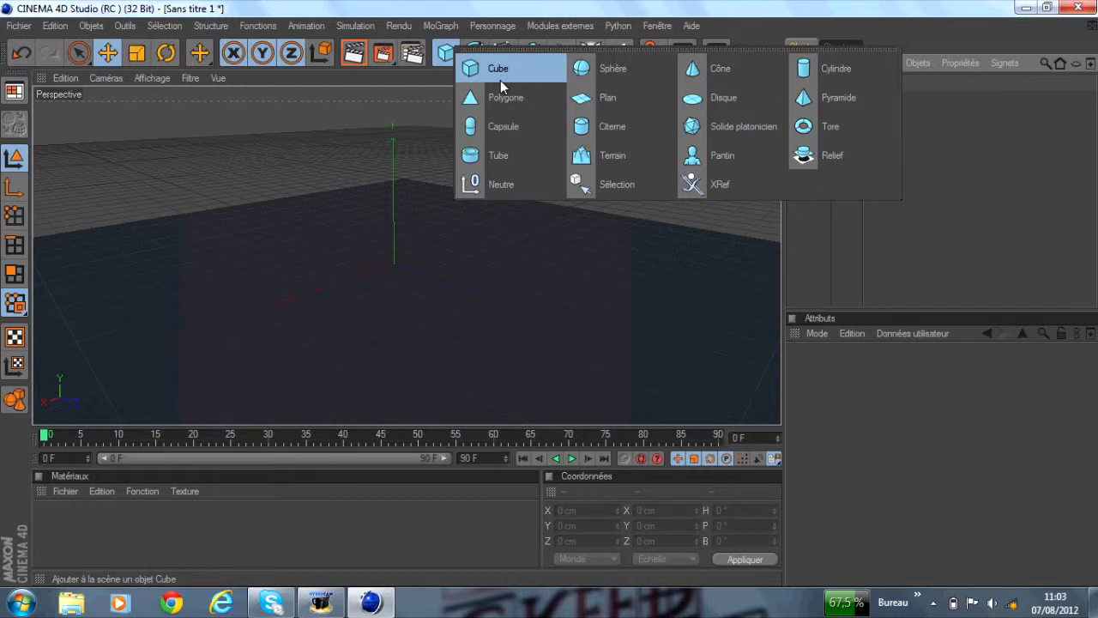
left_click(500, 77)
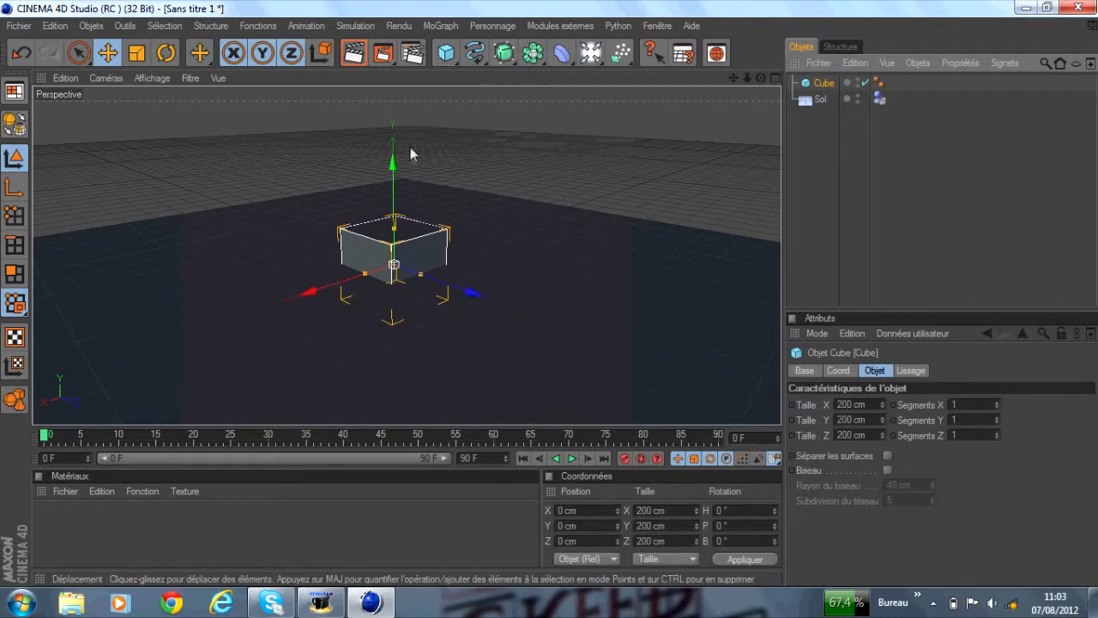
left_click_drag(397, 166, 390, 145)
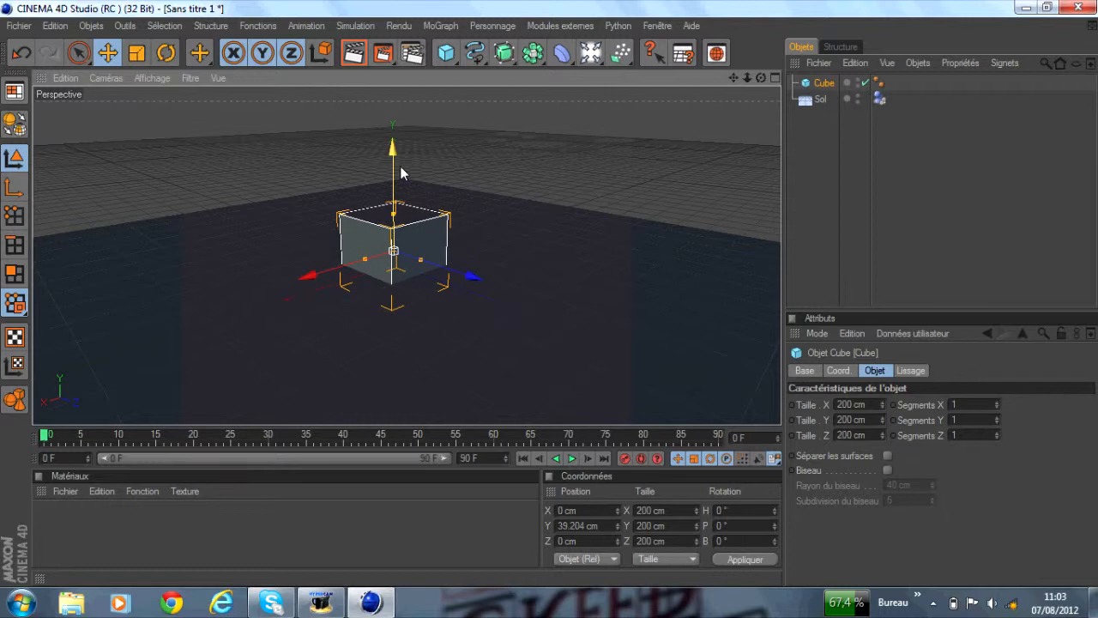
- Make the cube a dynamic rigid body, play the animation to test it, and return to the first frame
left_click(355, 25)
mouse_move(386, 65)
left_click(477, 72)
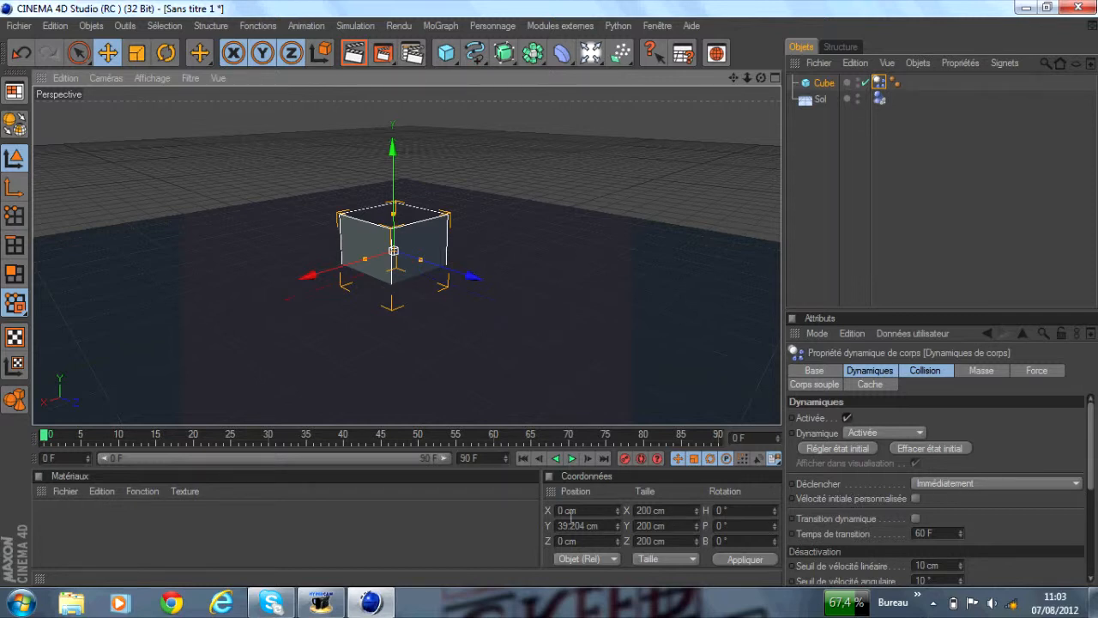
left_click(572, 458)
left_click(572, 458)
left_click(522, 458)
- Set the cube's dynamics trigger to Au pic de vélocité, test the playback, and return to frame 0
left_click(1071, 485)
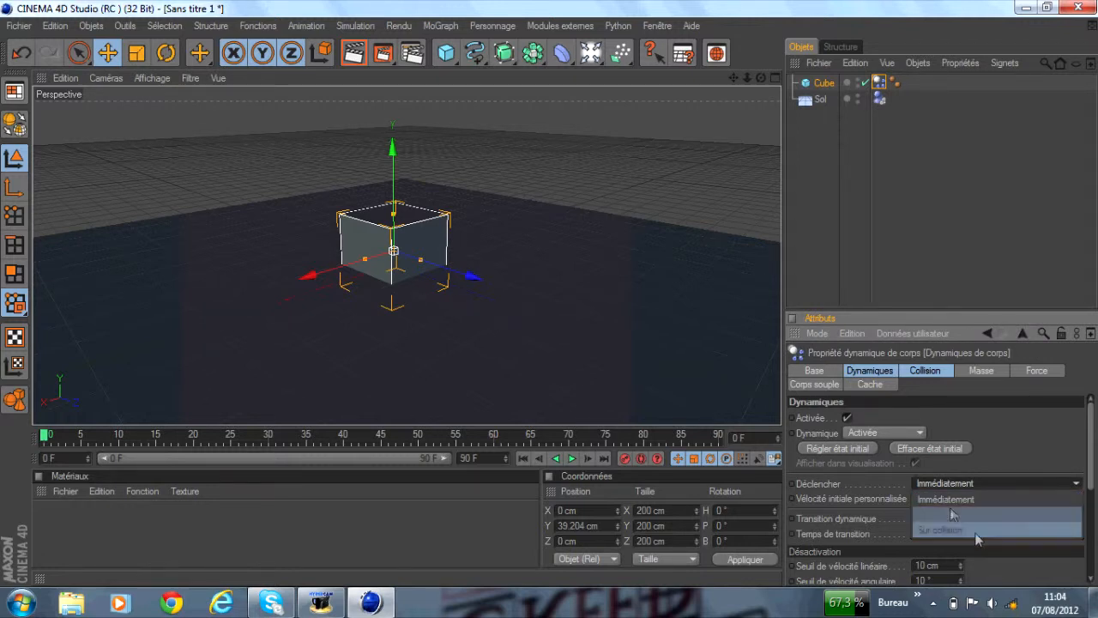
left_click(990, 514)
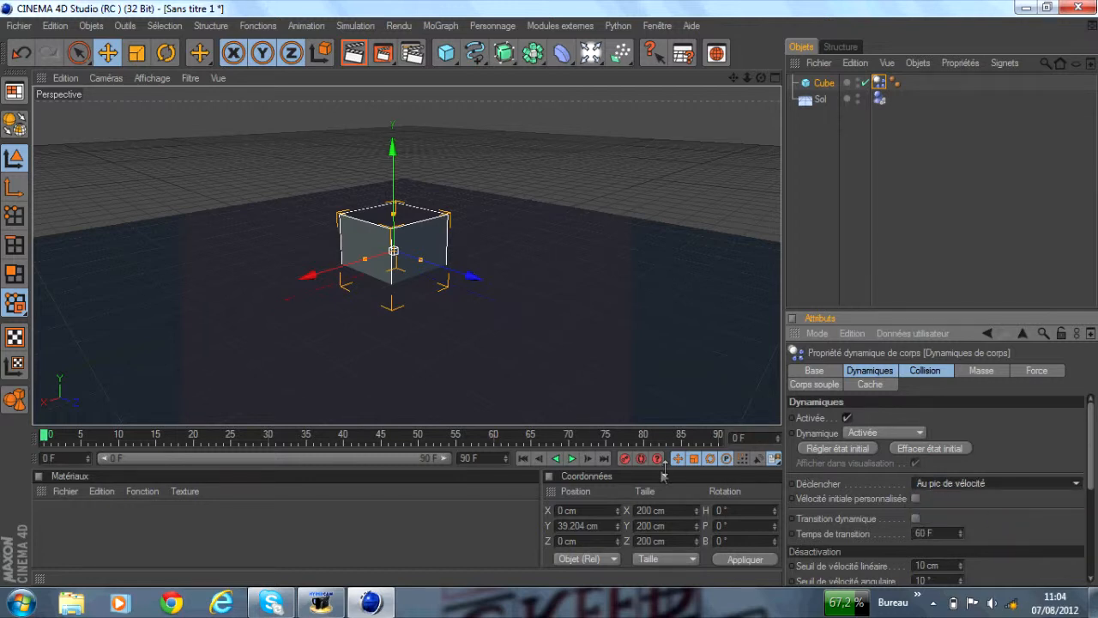
left_click(573, 460)
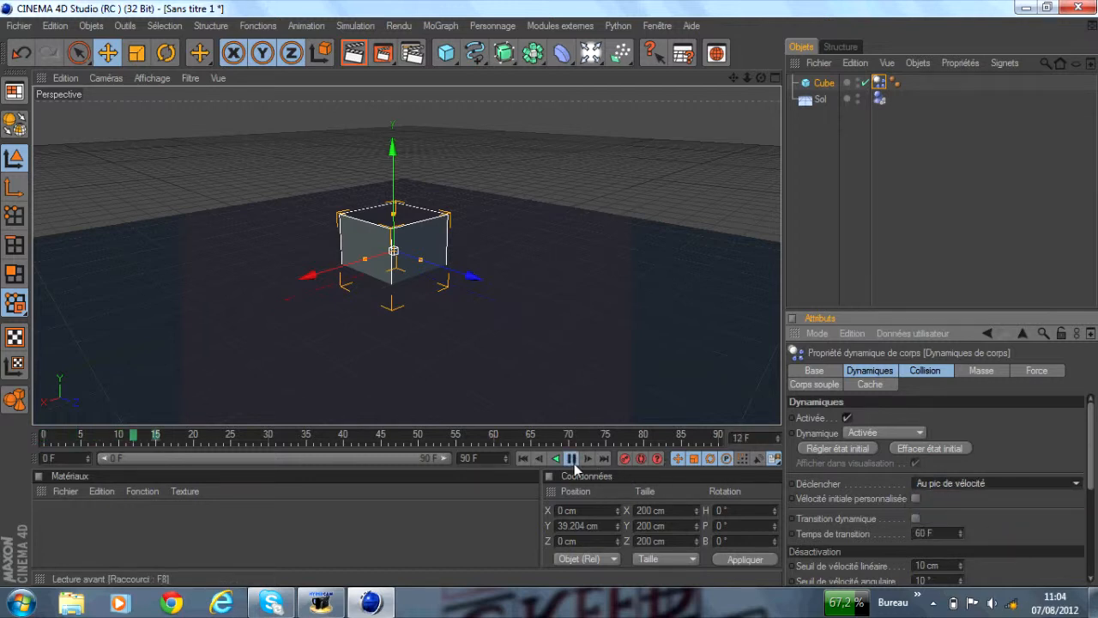
left_click(572, 460)
left_click(520, 459)
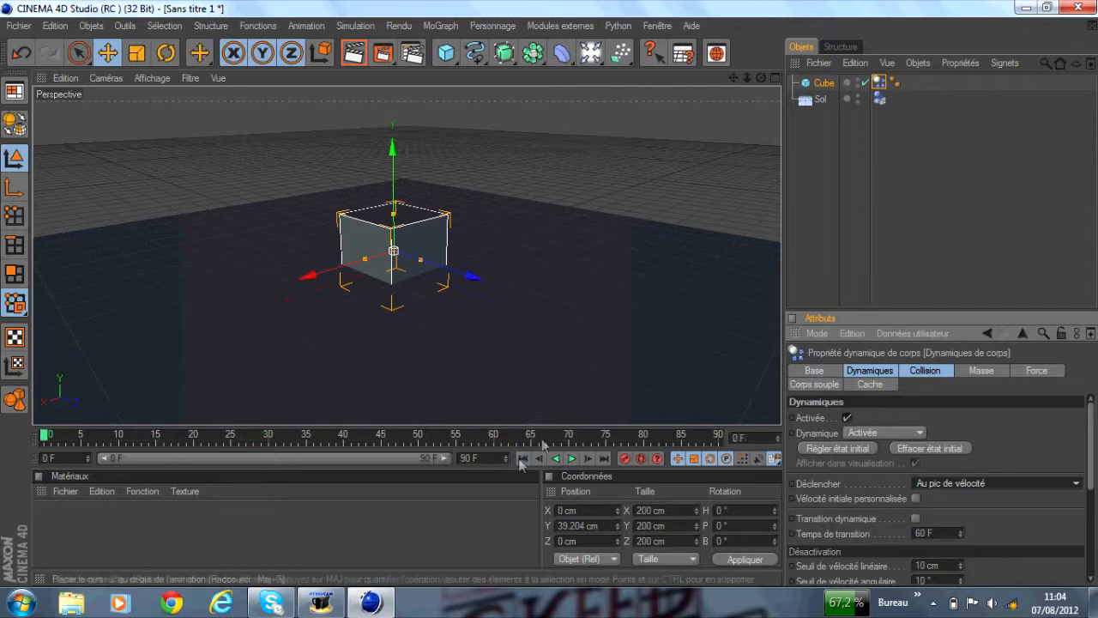
left_click(945, 228)
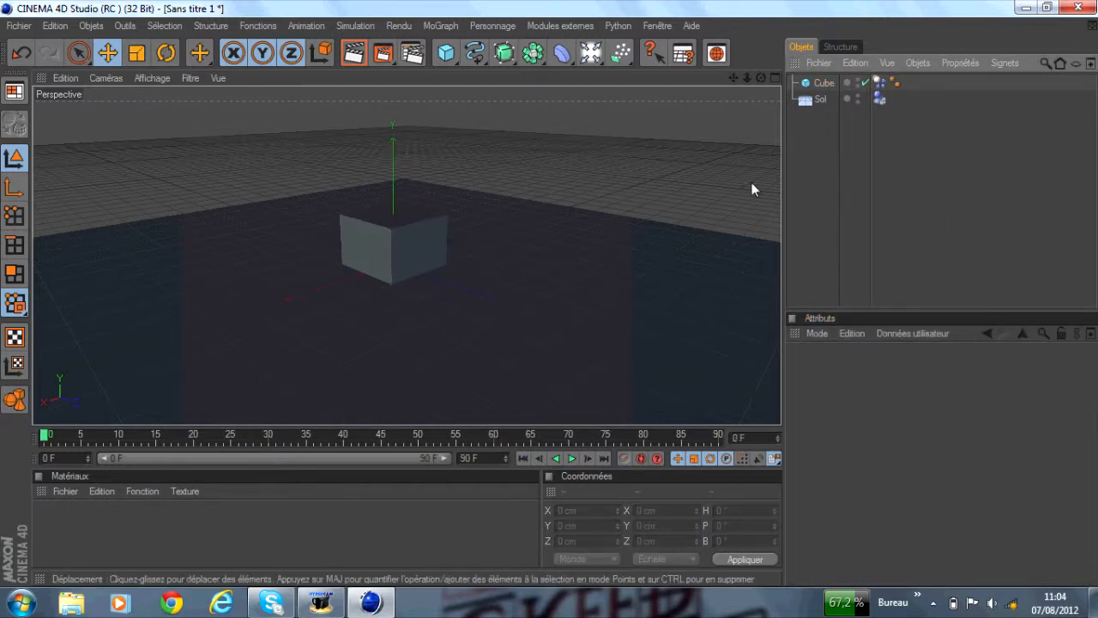
- Add a disc above the cube at a height of about 167 cm and set its outer radius to 400 cm
left_click(445, 53)
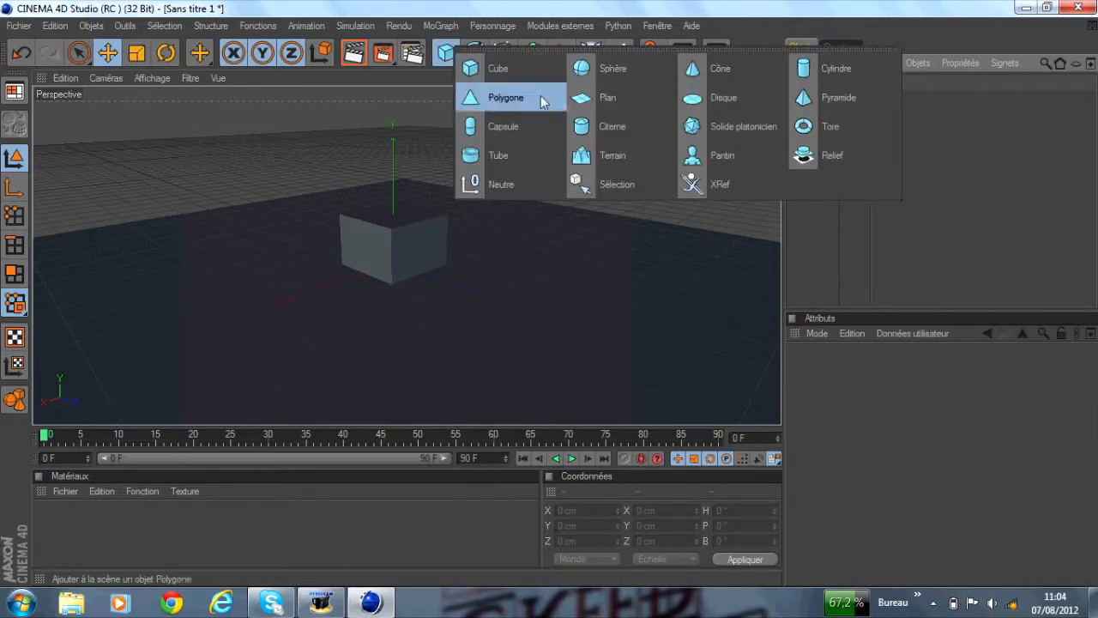
left_click(732, 102)
left_click_drag(393, 155, 393, 95)
double_click(899, 420)
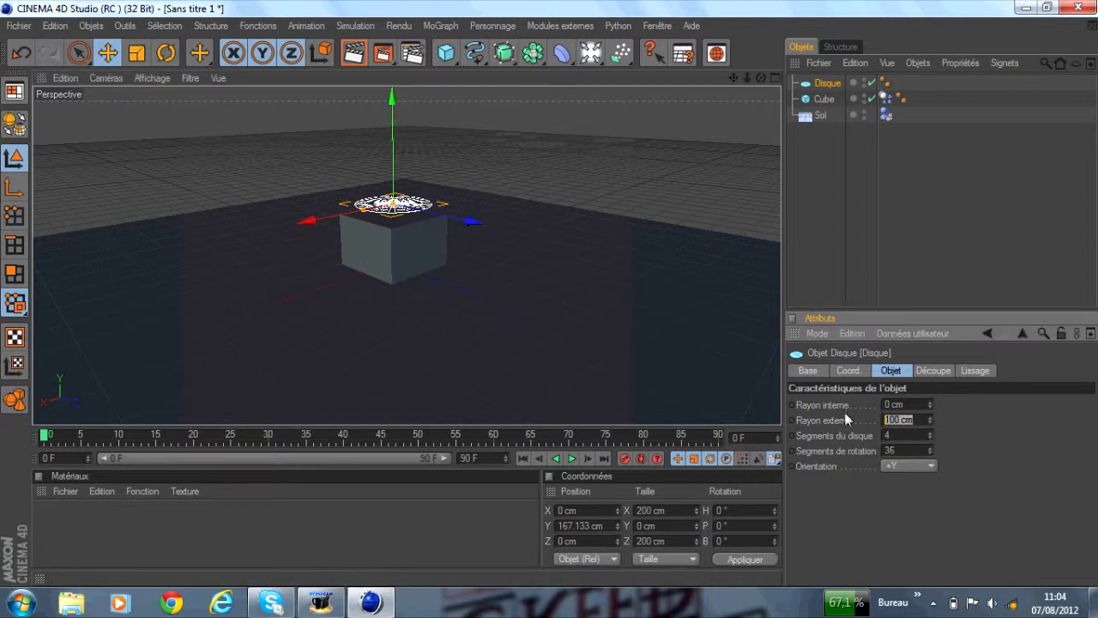
type("400")
key("Return")
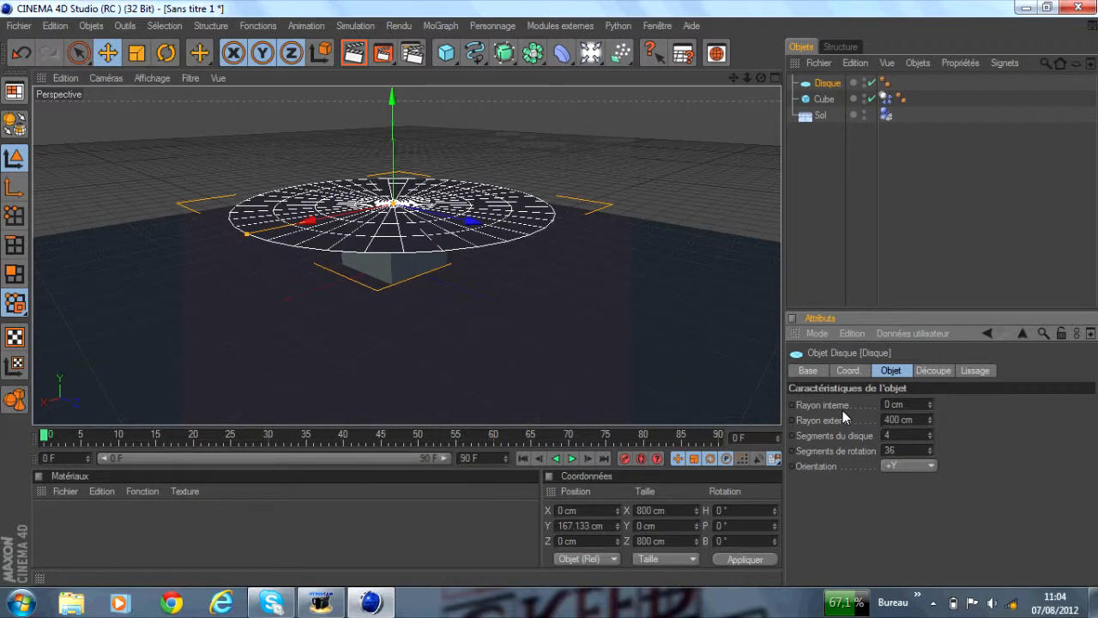
- In the front view, lower the disc close to the cube's top face, at a Y position of about 139 cm
left_click(775, 79)
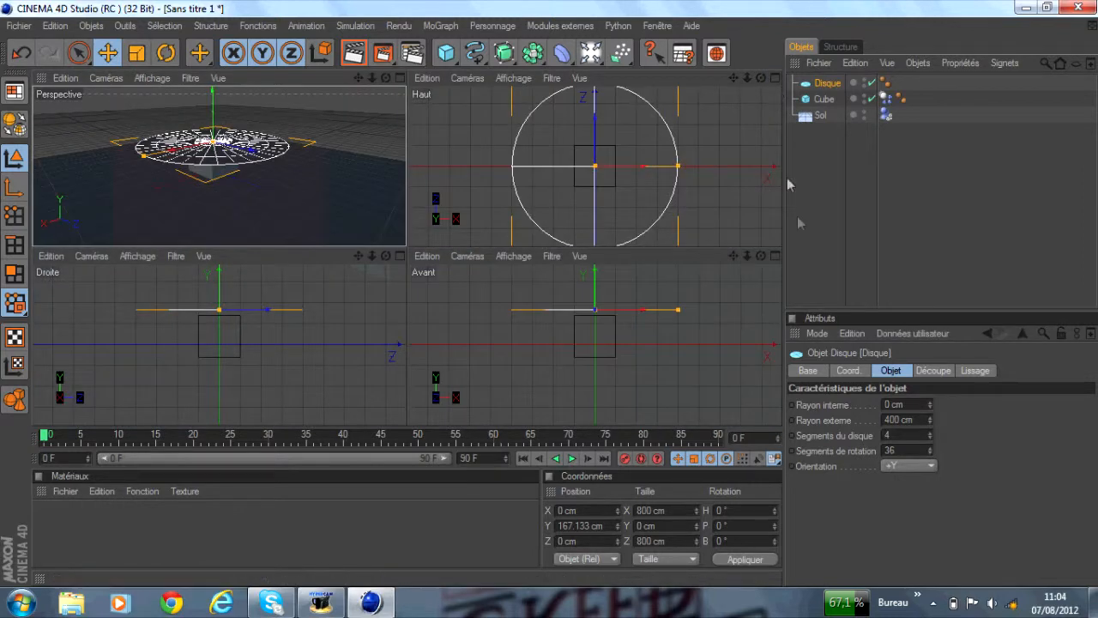
left_click(776, 256)
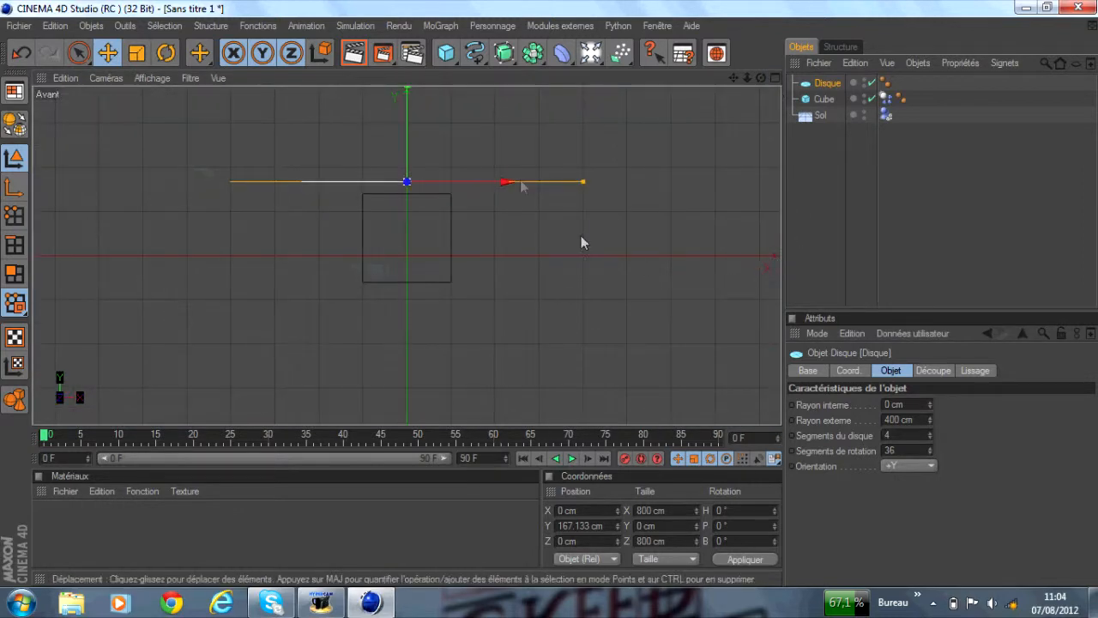
scroll(424, 159, "up", 3)
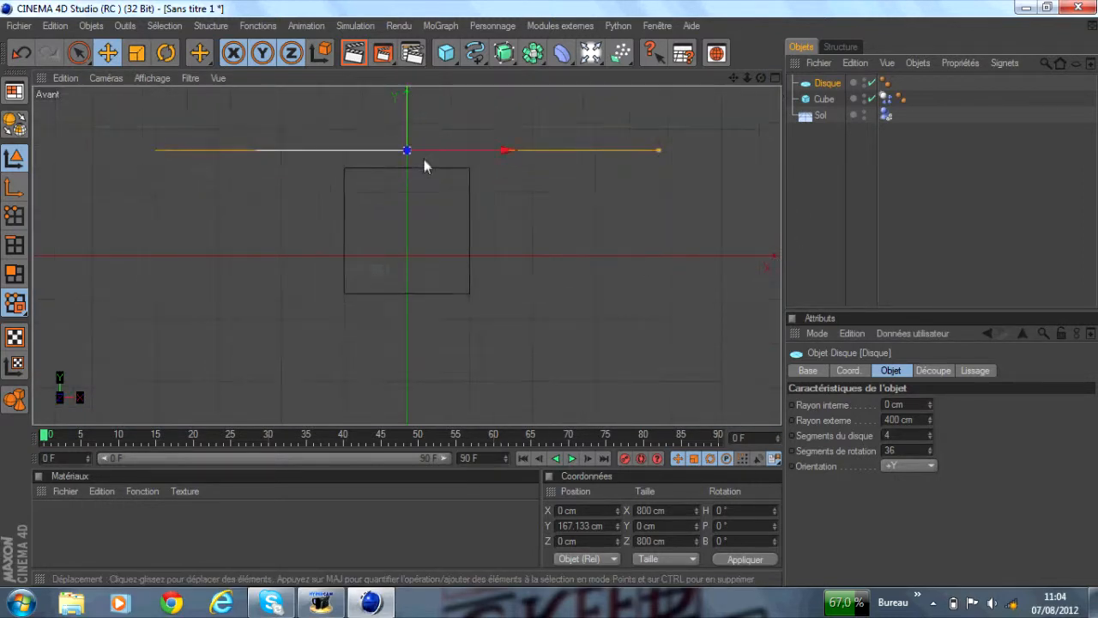
left_click_drag(734, 80, 763, 155)
left_click_drag(437, 105, 436, 127)
left_click(774, 78)
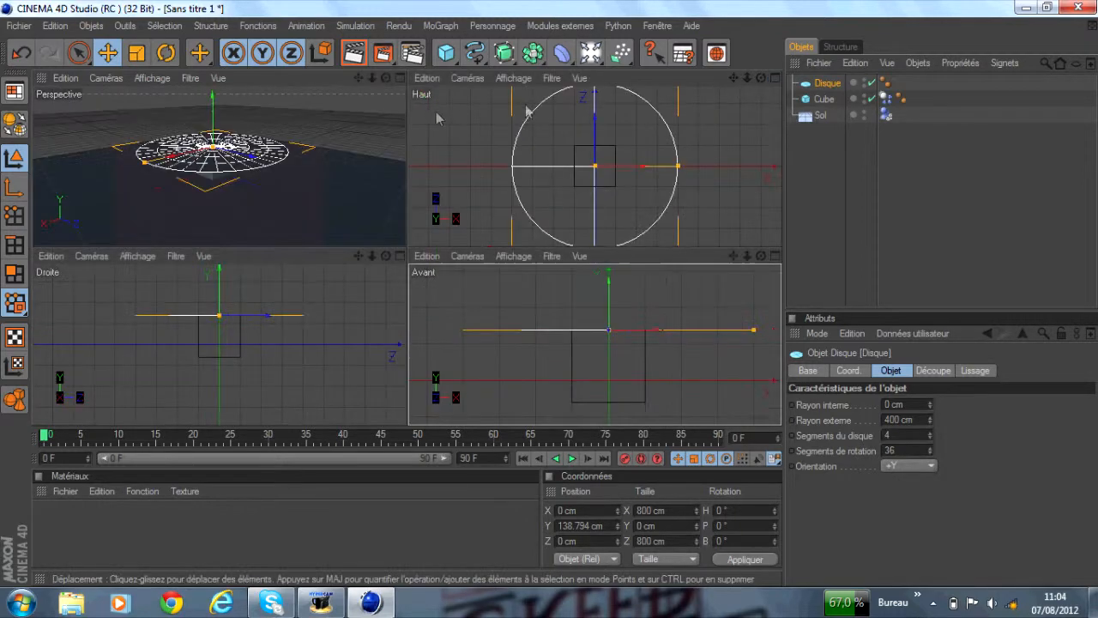
left_click(404, 78)
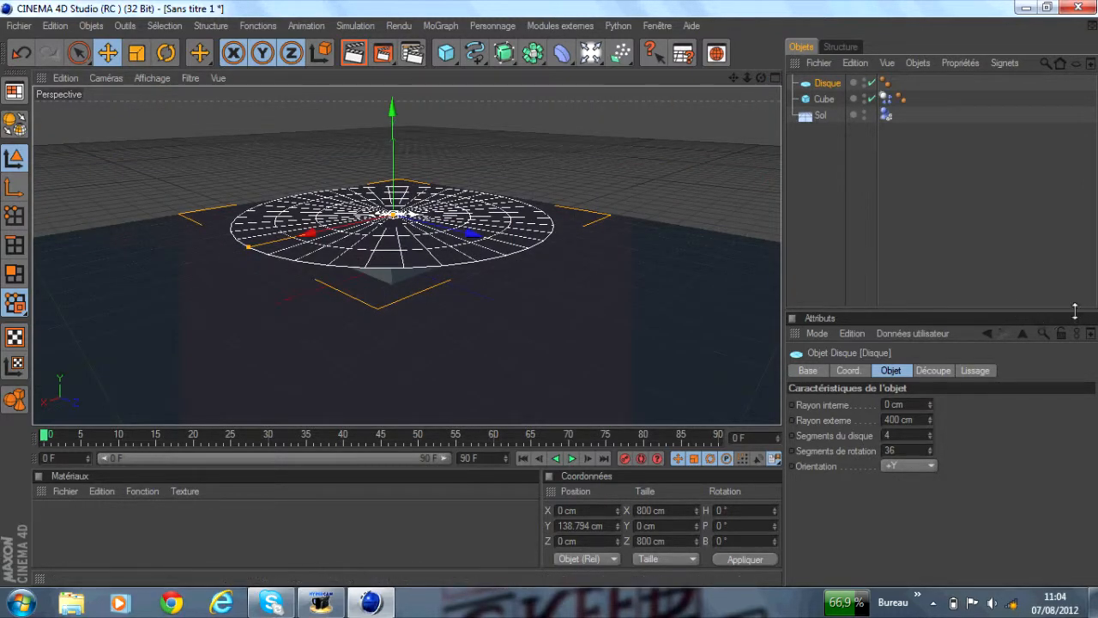
left_click(1003, 266)
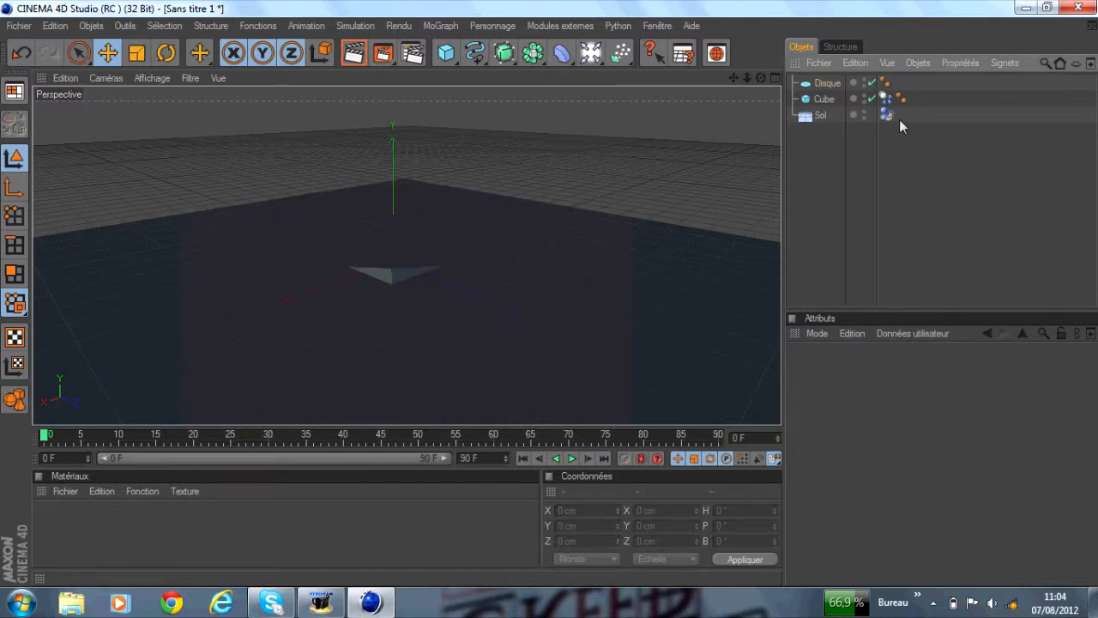
- Break the disc into 50 random pieces with the Thrausi plugin
left_click(827, 83)
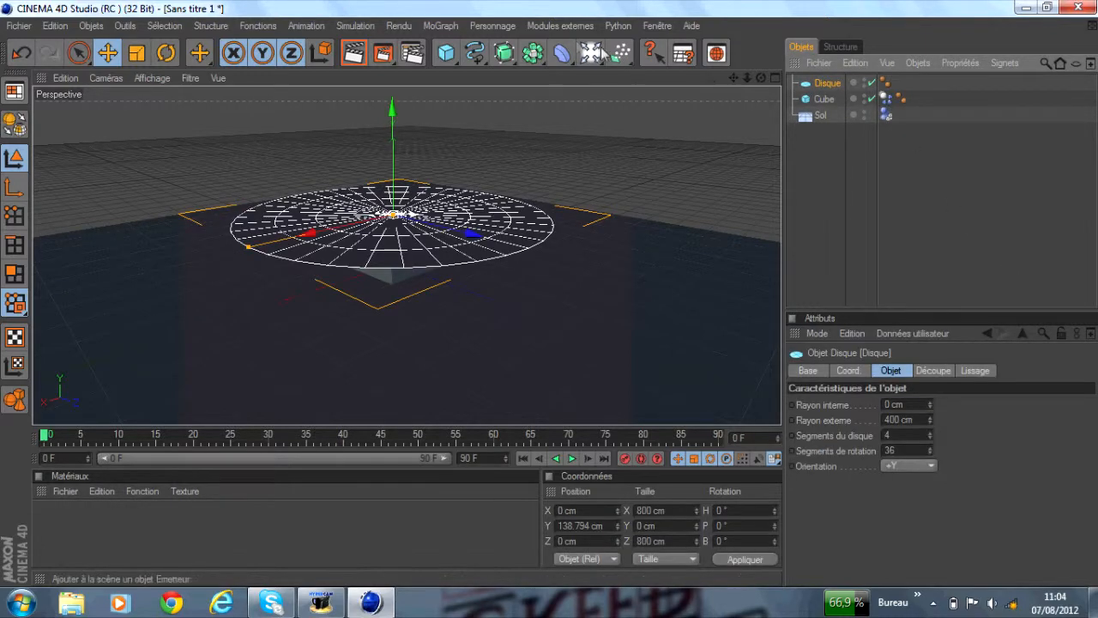
left_click(555, 27)
mouse_move(596, 89)
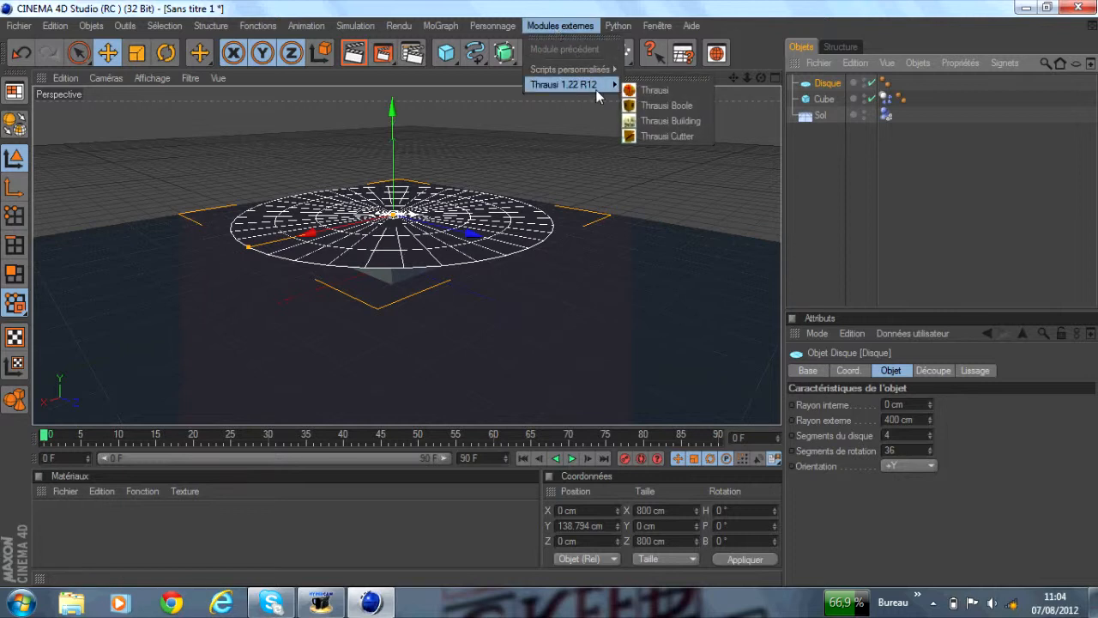
left_click(680, 88)
left_click_drag(649, 15, 642, 86)
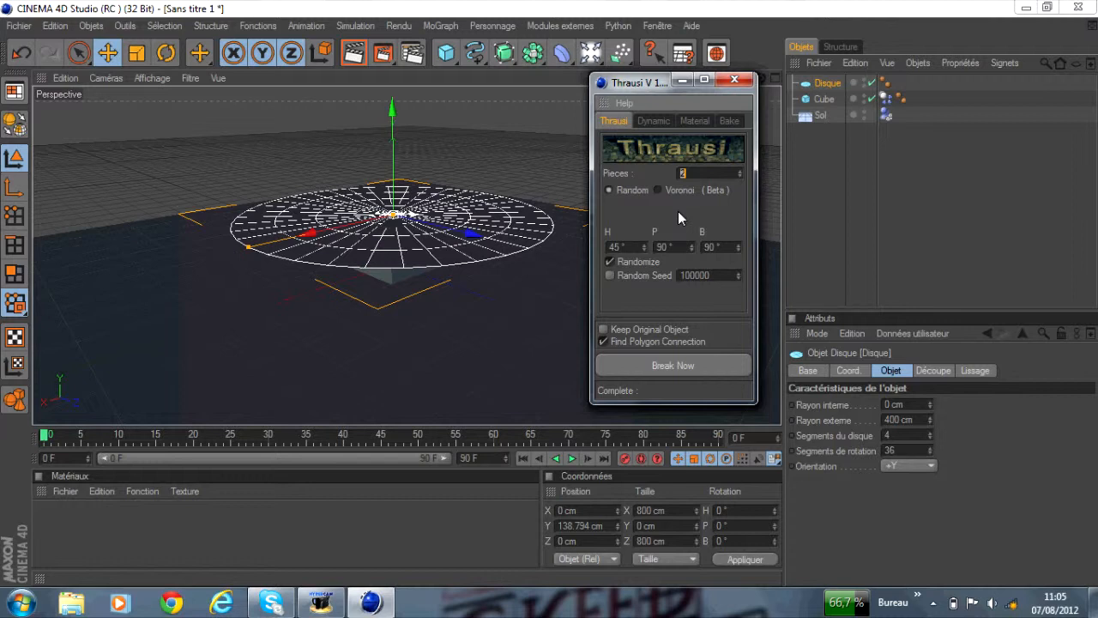
type("4")
type("0")
key("BackSpace")
key("BackSpace")
type("5")
left_click(667, 366)
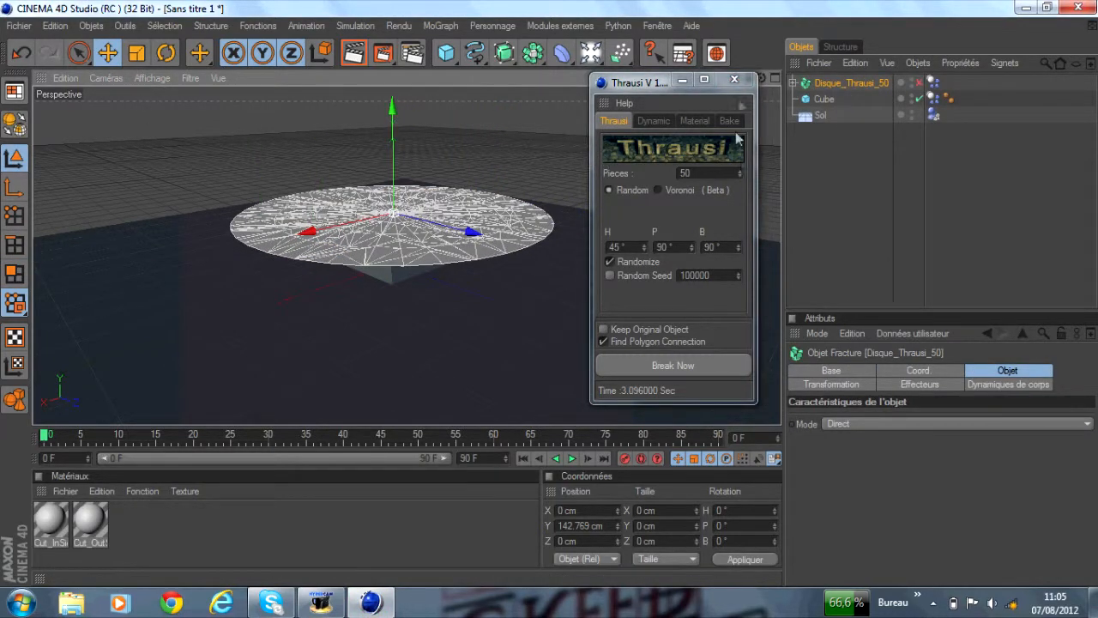
left_click(735, 82)
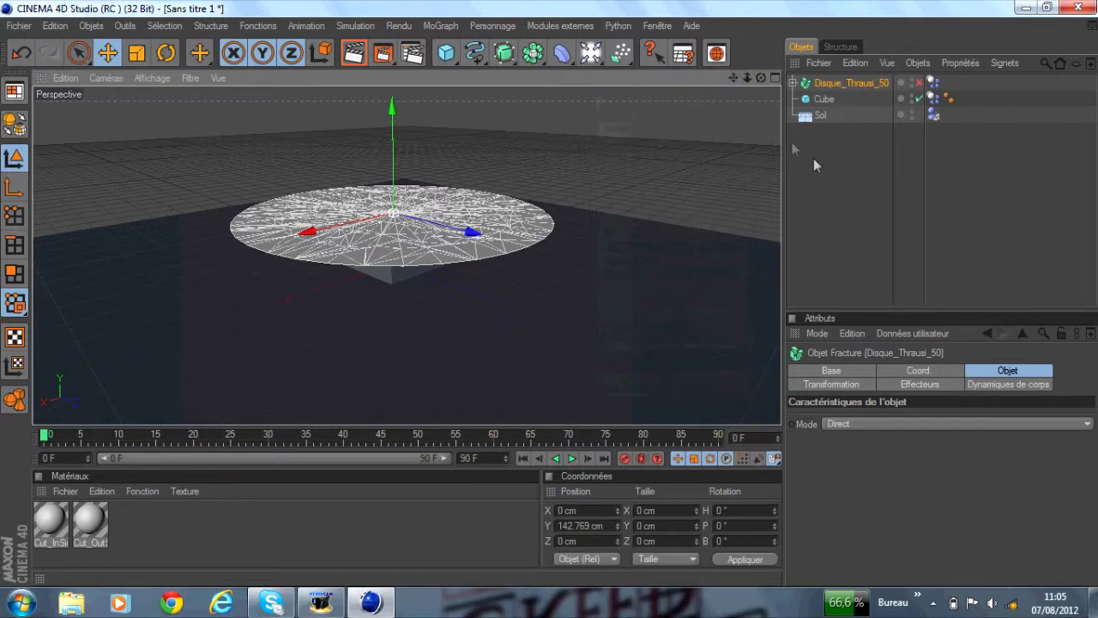
- Examine the first few individual pieces inside the fractured disc object
left_click(794, 83)
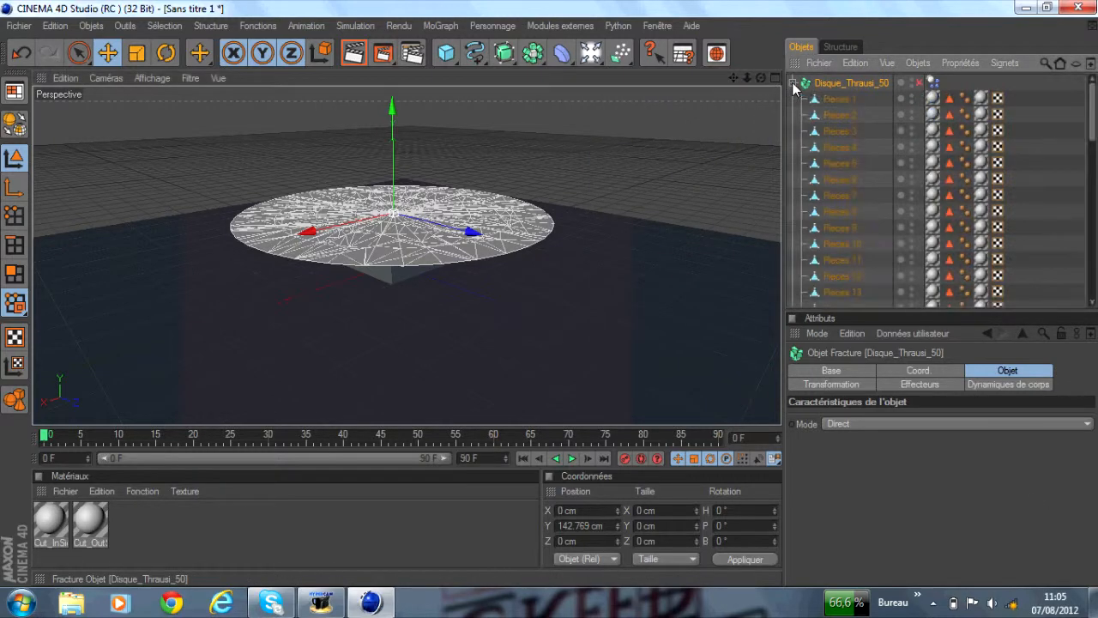
left_click(858, 98)
left_click(846, 116)
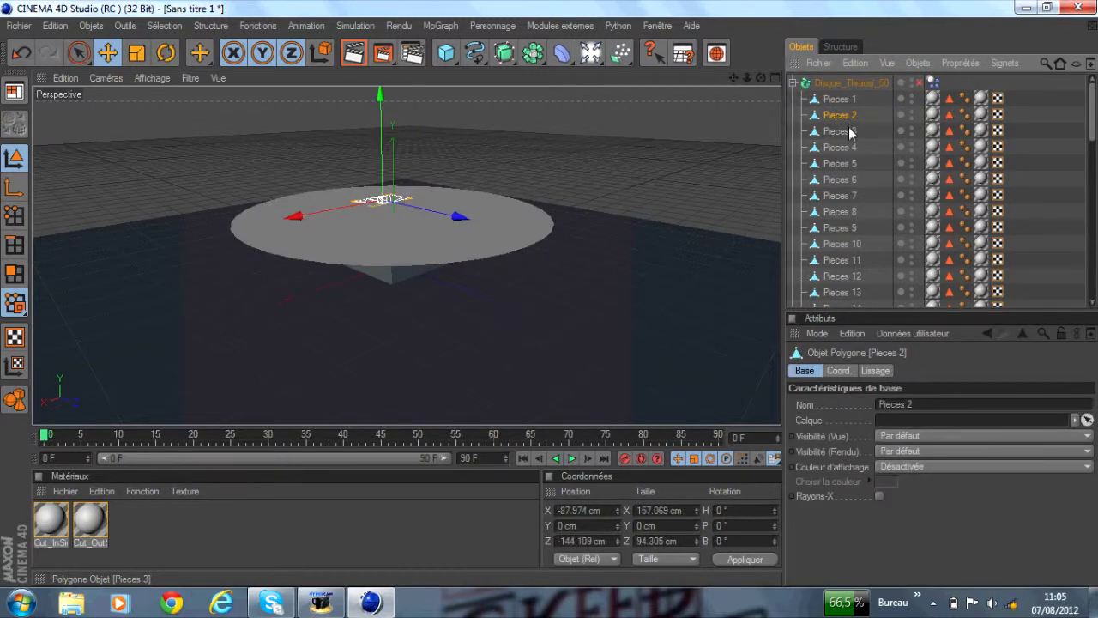
left_click(849, 131)
left_click(850, 147)
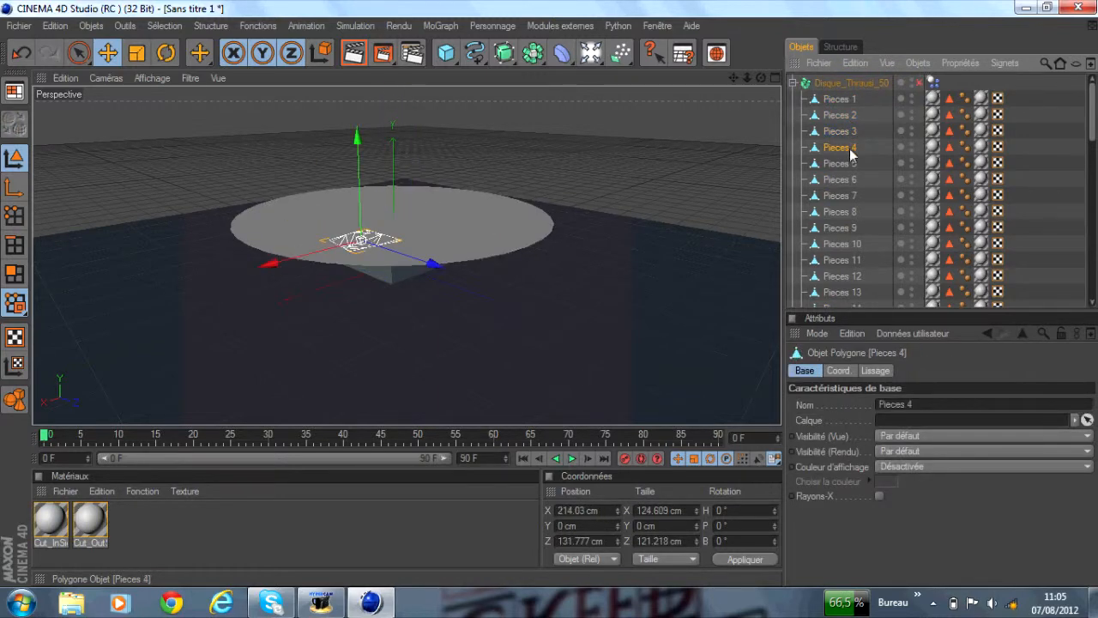
left_click(794, 83)
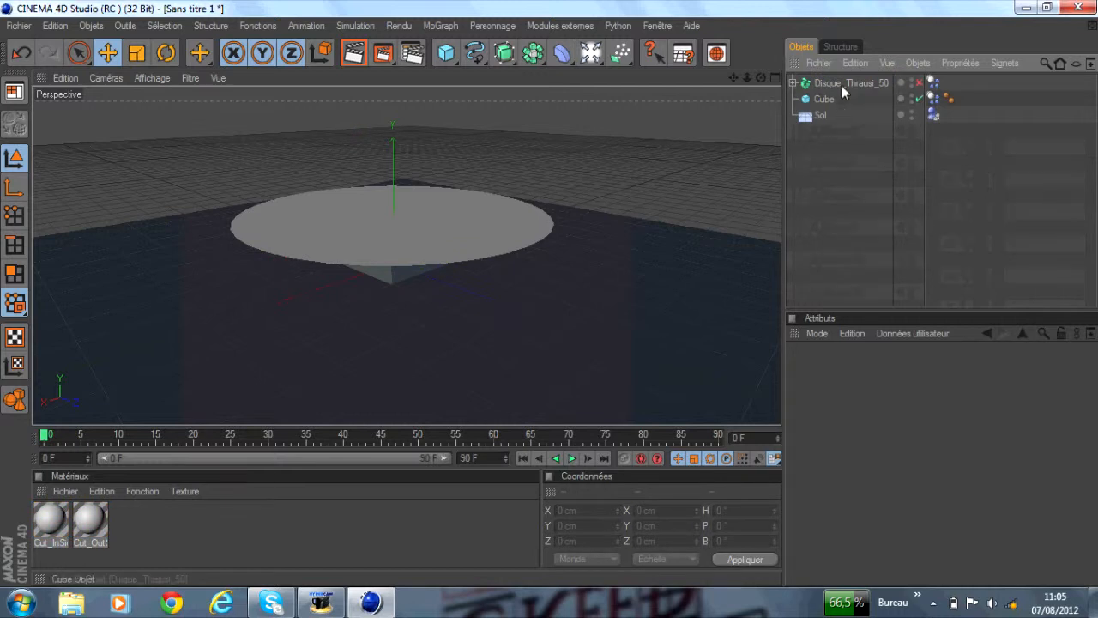
- Set the fractured disc's body dynamics to trigger on collision (Sur collision)
left_click(842, 85)
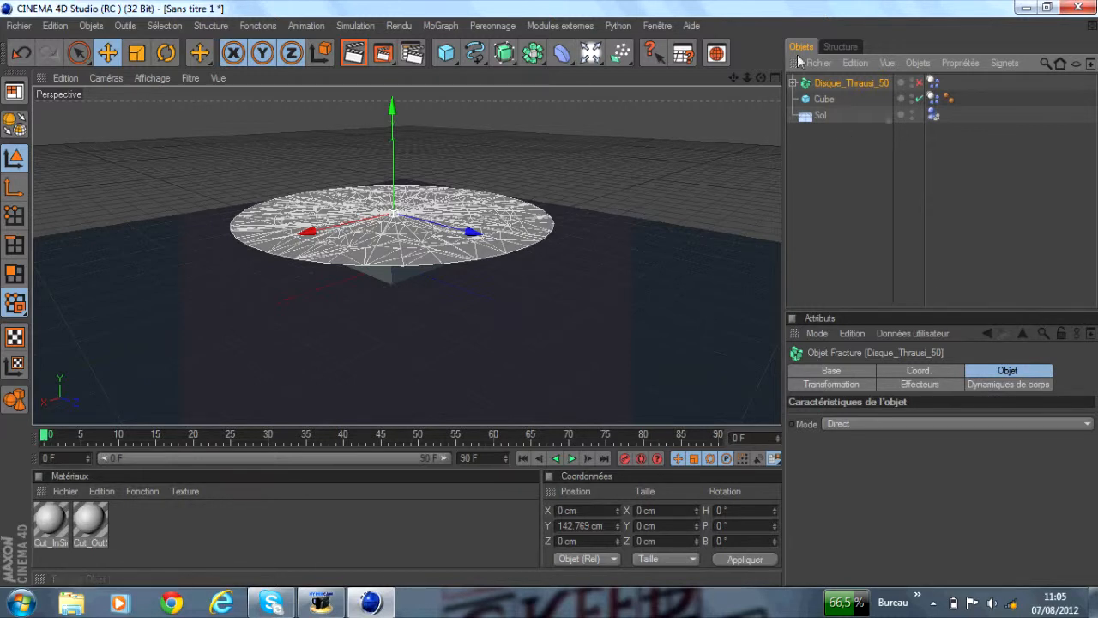
left_click(1011, 386)
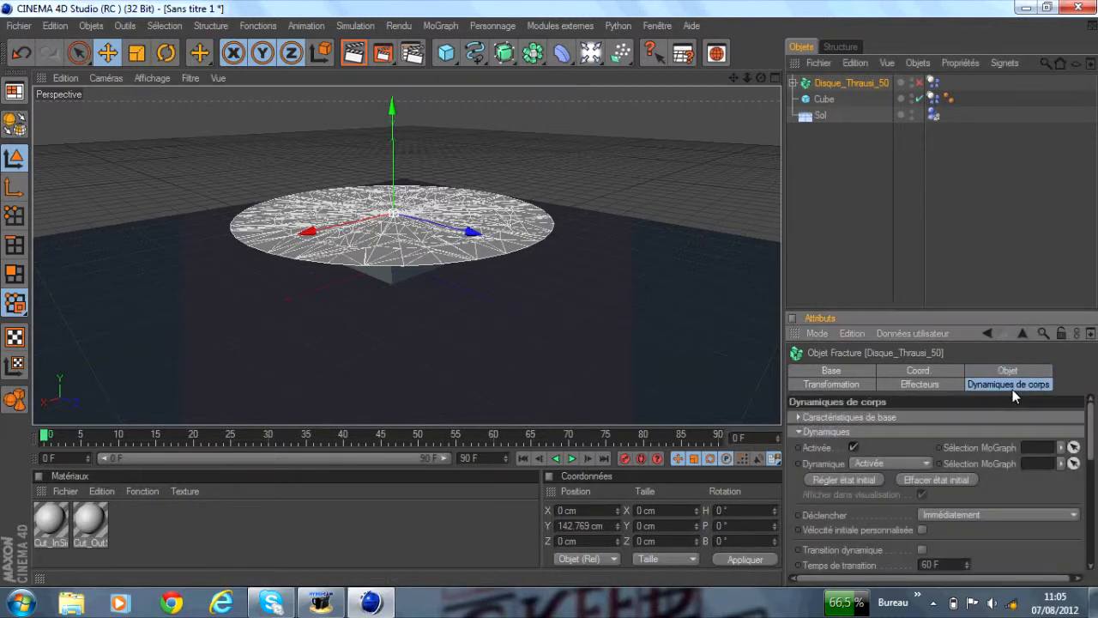
left_click(939, 515)
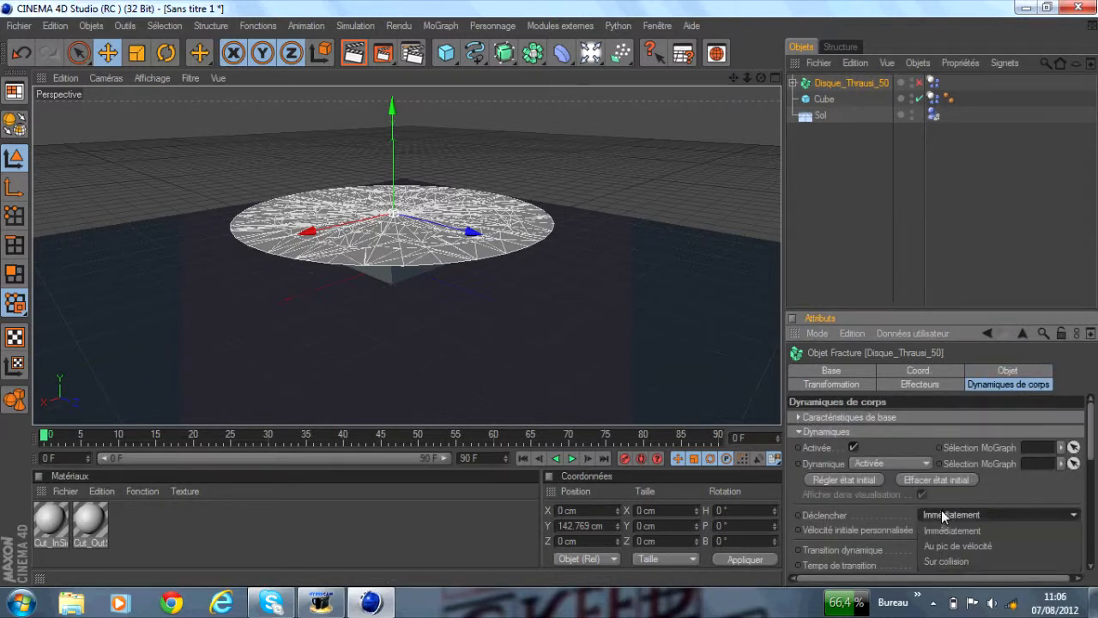
left_click(938, 558)
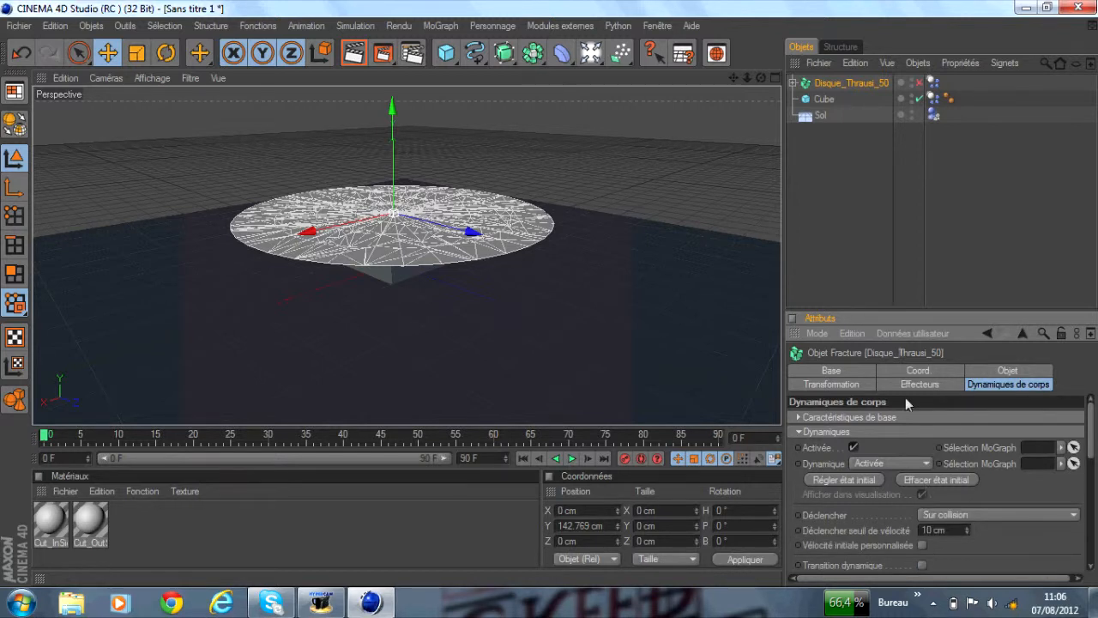
left_click(892, 248)
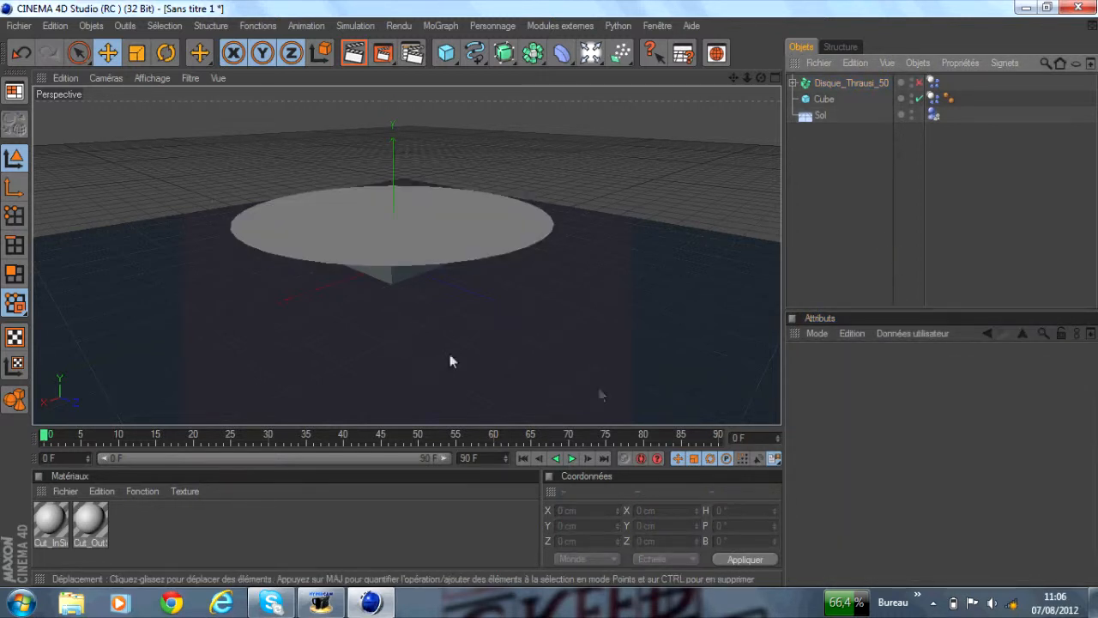
- Play the simulation to check the fractured disc resting above the cube, and return to the first frame
left_click(571, 459)
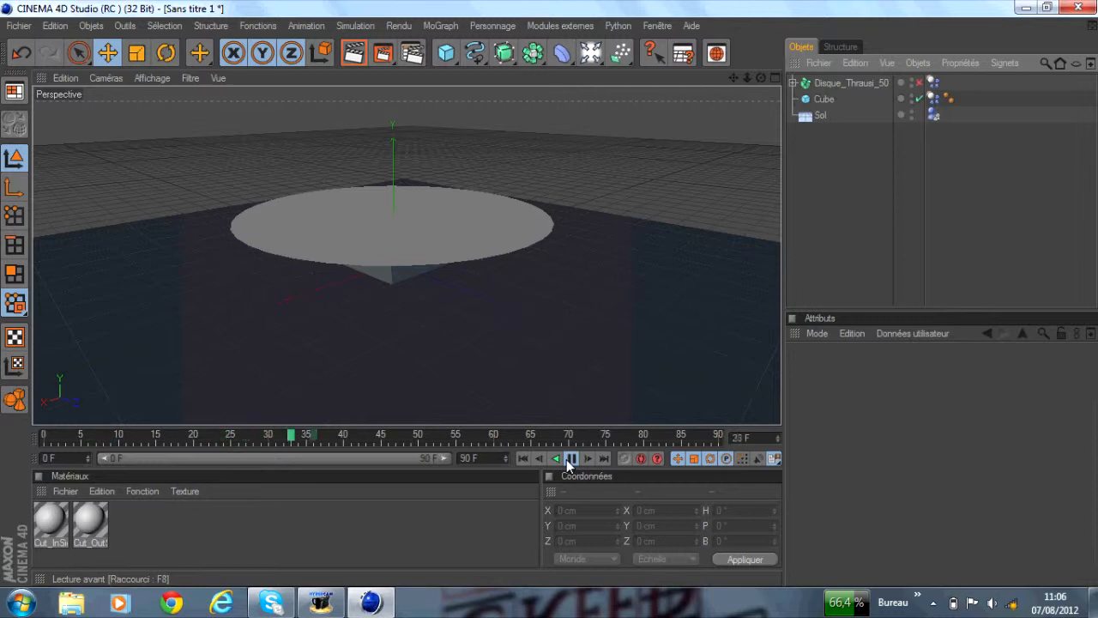
left_click(571, 459)
left_click(524, 460)
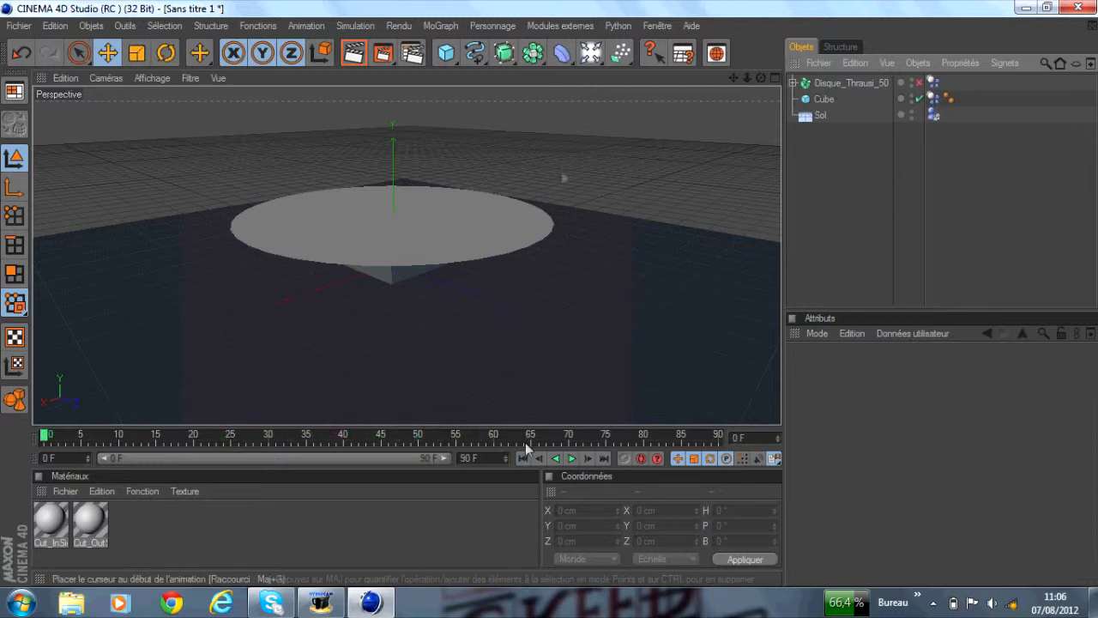
- Add a Platonic solid (Solide platonicien) and raise it high above the disc, to a Y position of about 893 cm
left_click(450, 52)
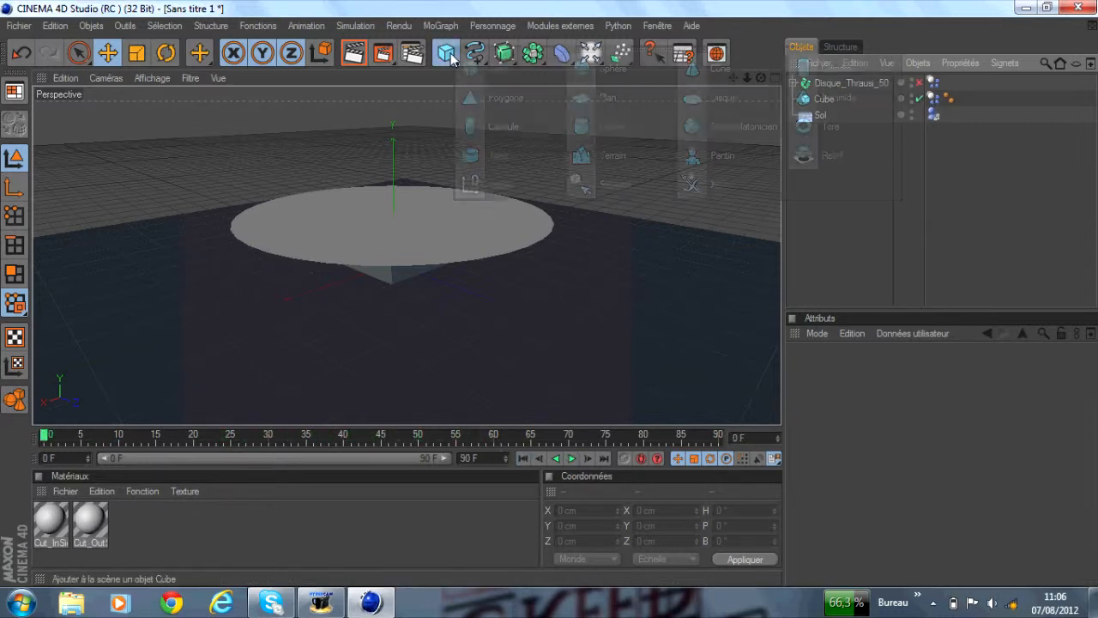
left_click(754, 132)
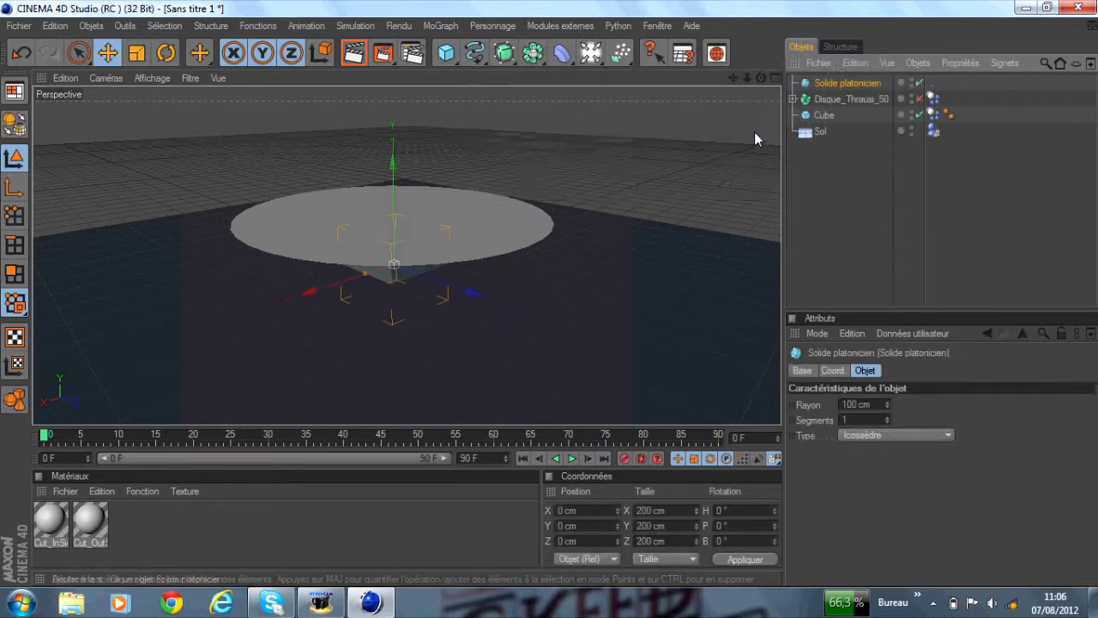
scroll(442, 132, "down", 3)
left_click_drag(733, 78, 747, 166)
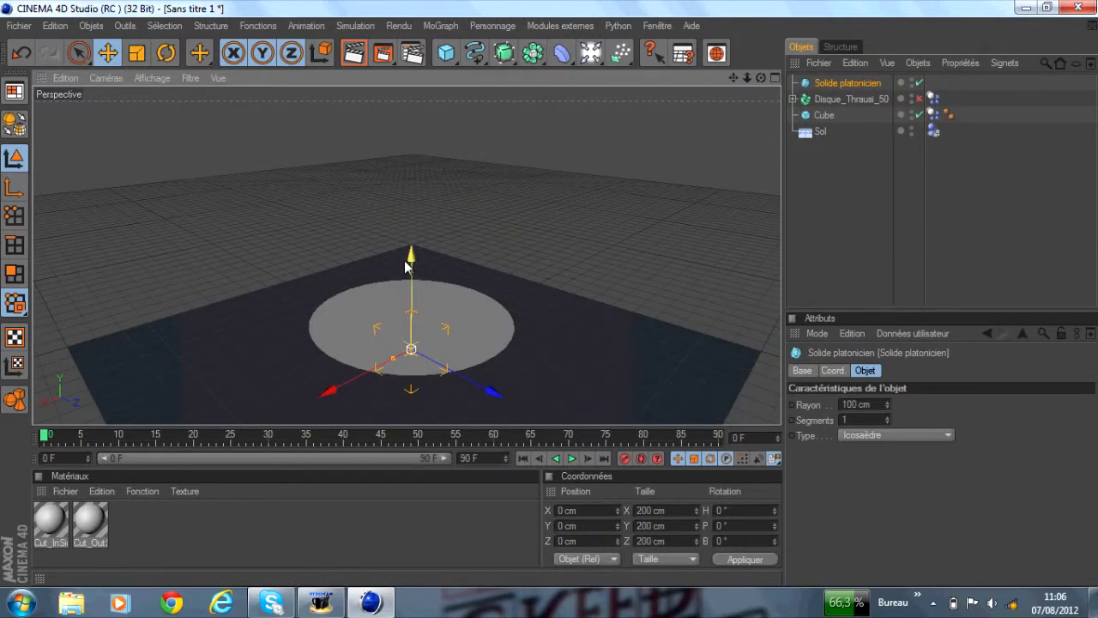
left_click_drag(411, 273, 412, 47)
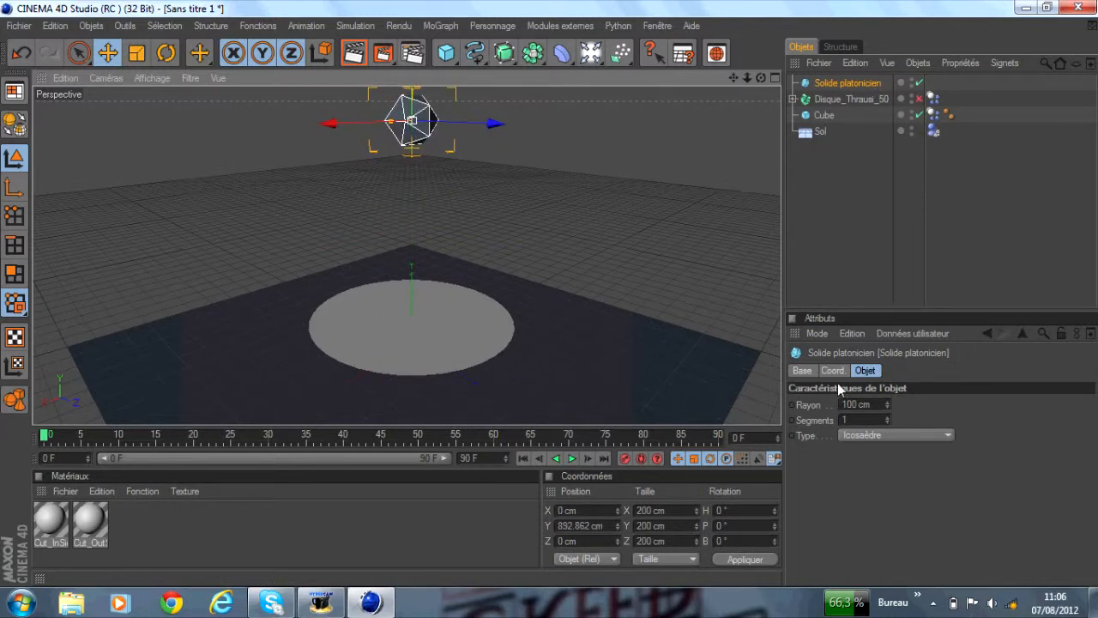
- Make the Platonic solid a rigid body (Créer corps rigide)
left_click(350, 27)
mouse_move(378, 64)
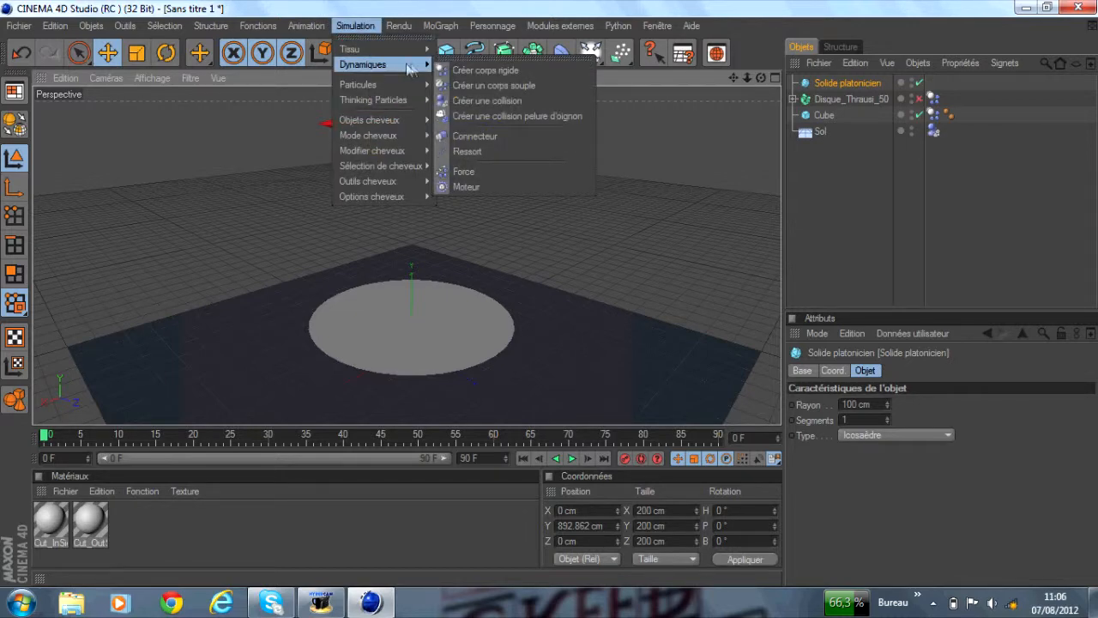
left_click(486, 70)
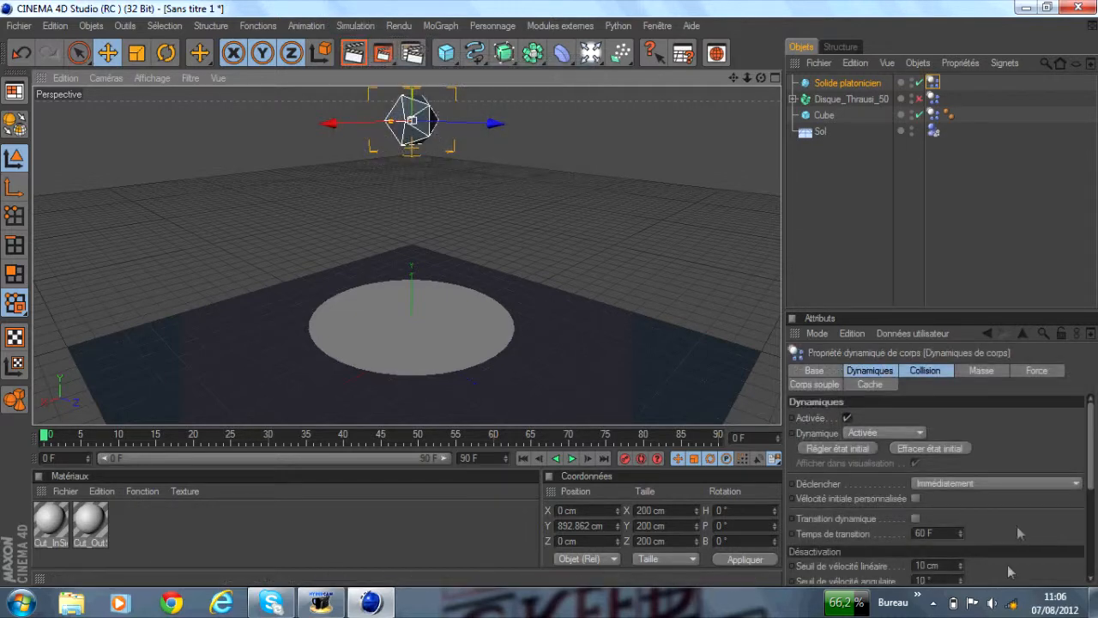
- Deselect the solid and play the simulation to check its fall onto the fractured disc
left_click(876, 237)
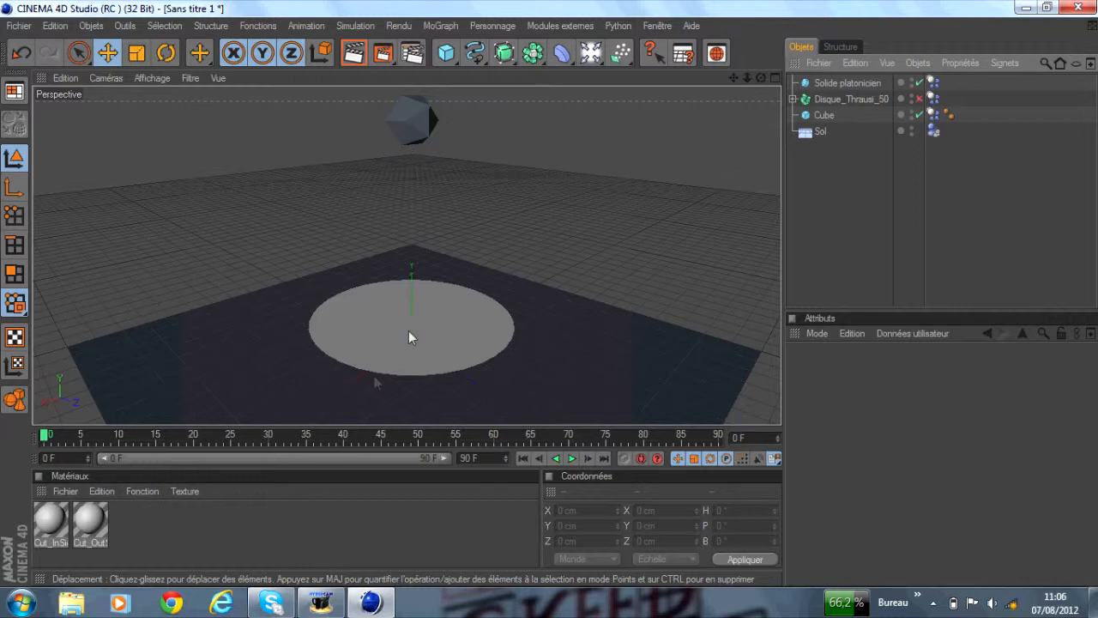
left_click(573, 458)
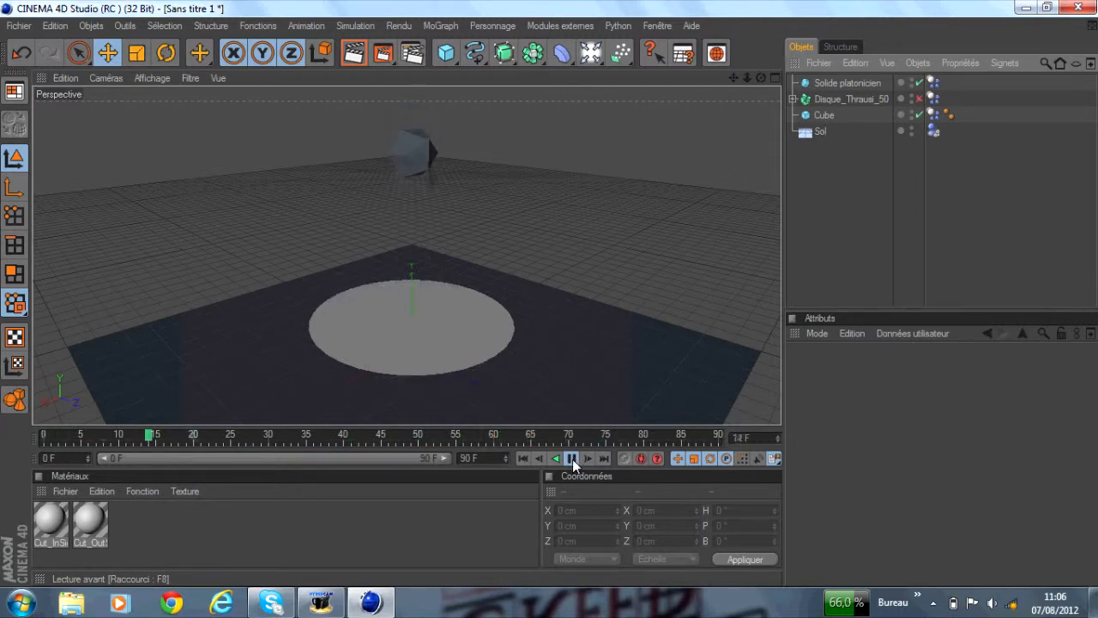
left_click(572, 459)
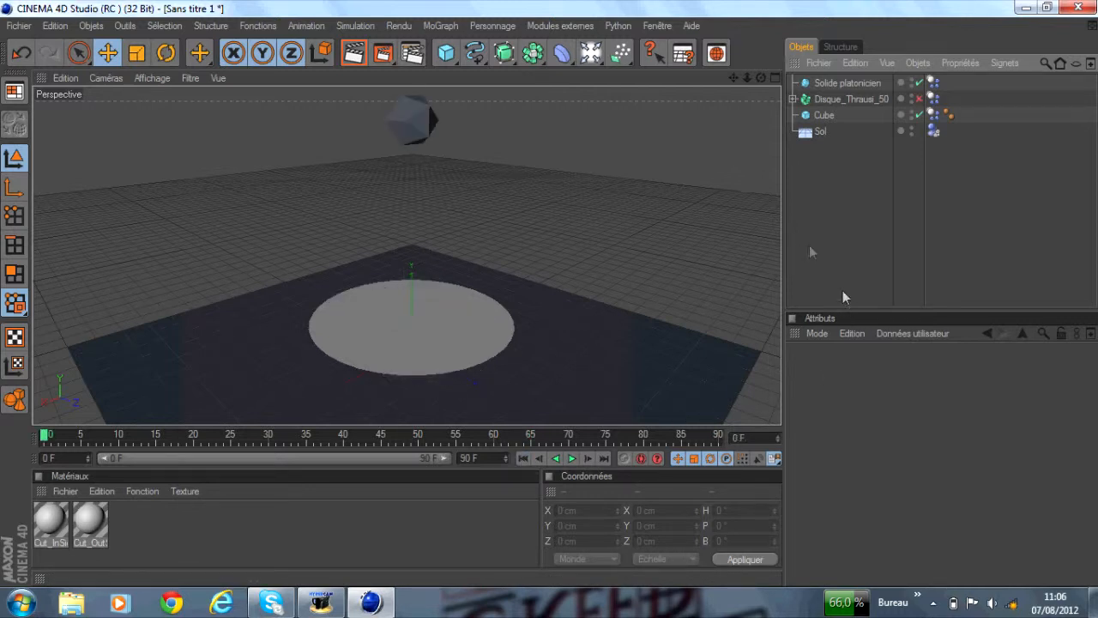
- Set the Platonic solid's radius (Rayon) to 300 cm
left_click(837, 84)
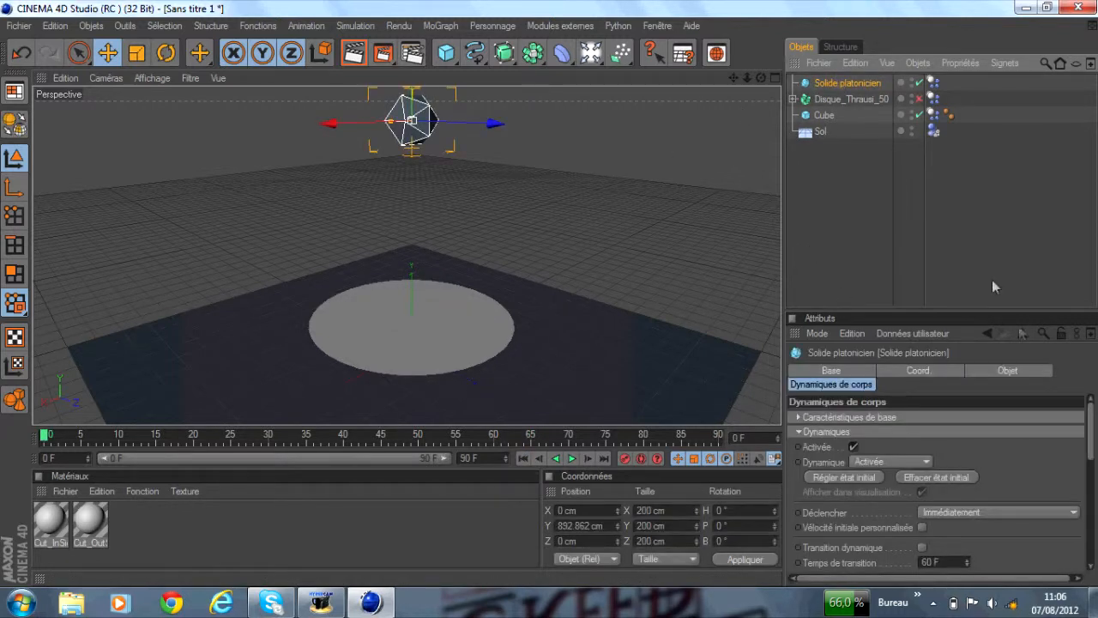
left_click(855, 371)
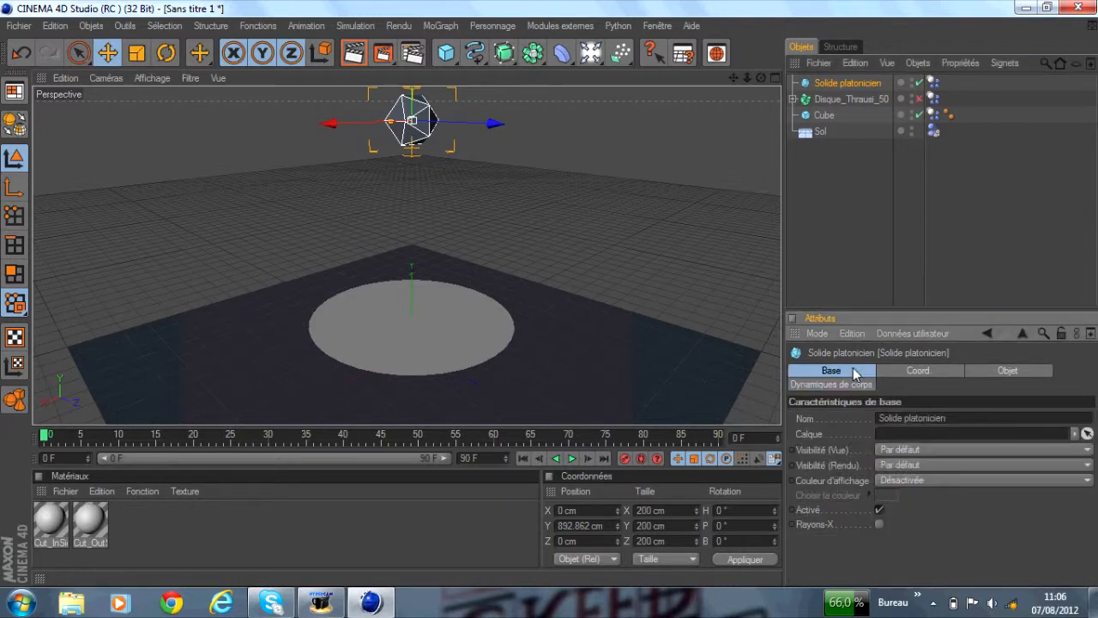
left_click(976, 371)
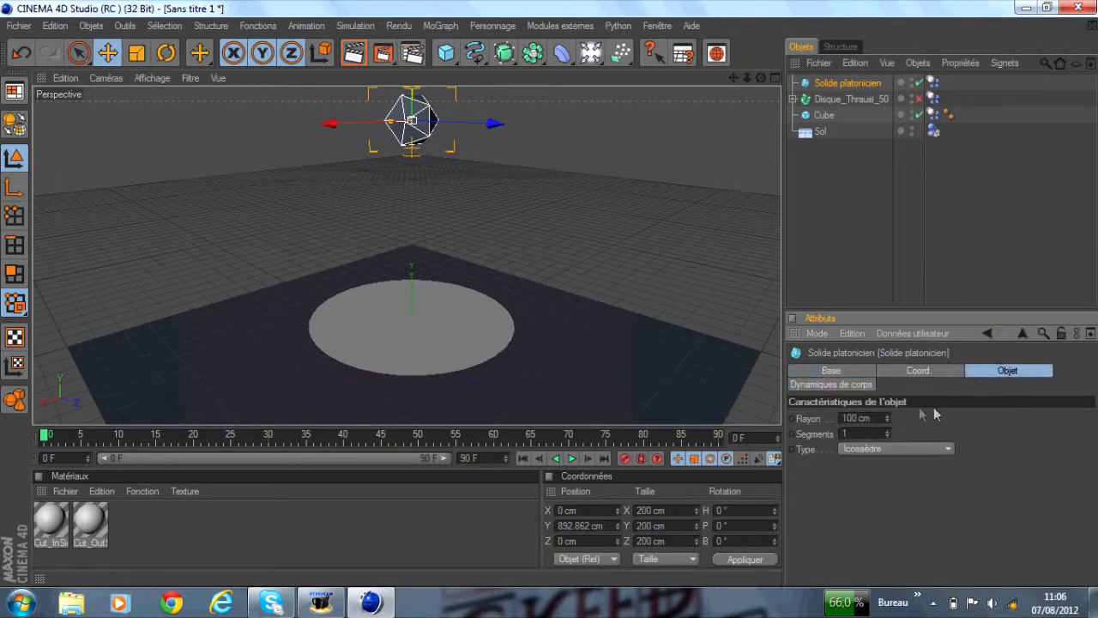
double_click(862, 417)
type("300")
key("Return")
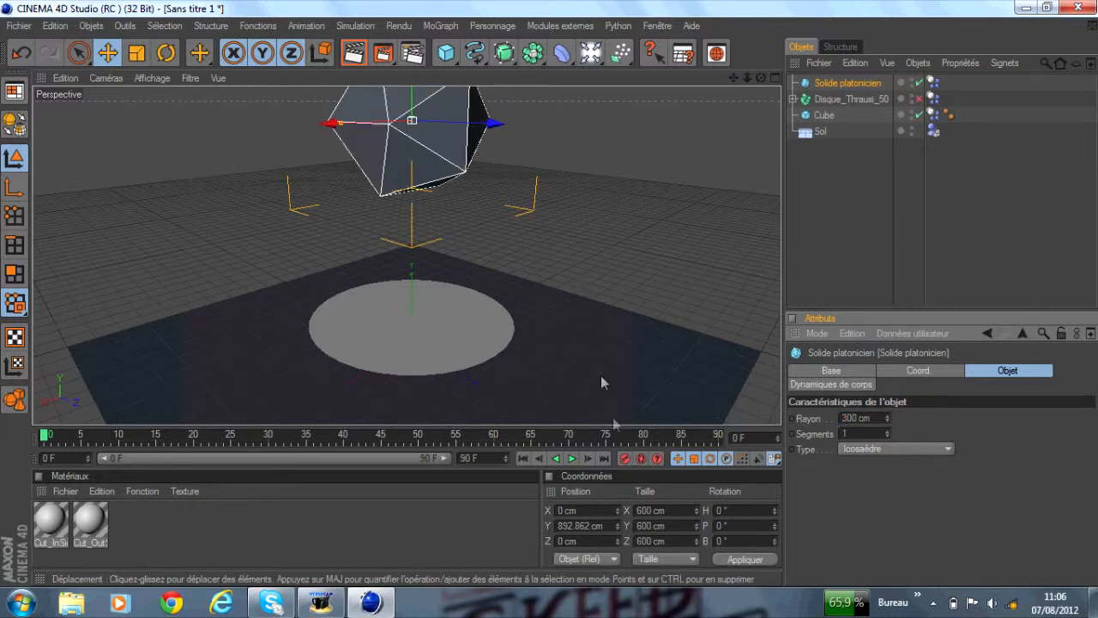
- Play the simulation twice to examine how the enlarged solid hits the disc, returning to the first frame after each run
left_click(571, 458)
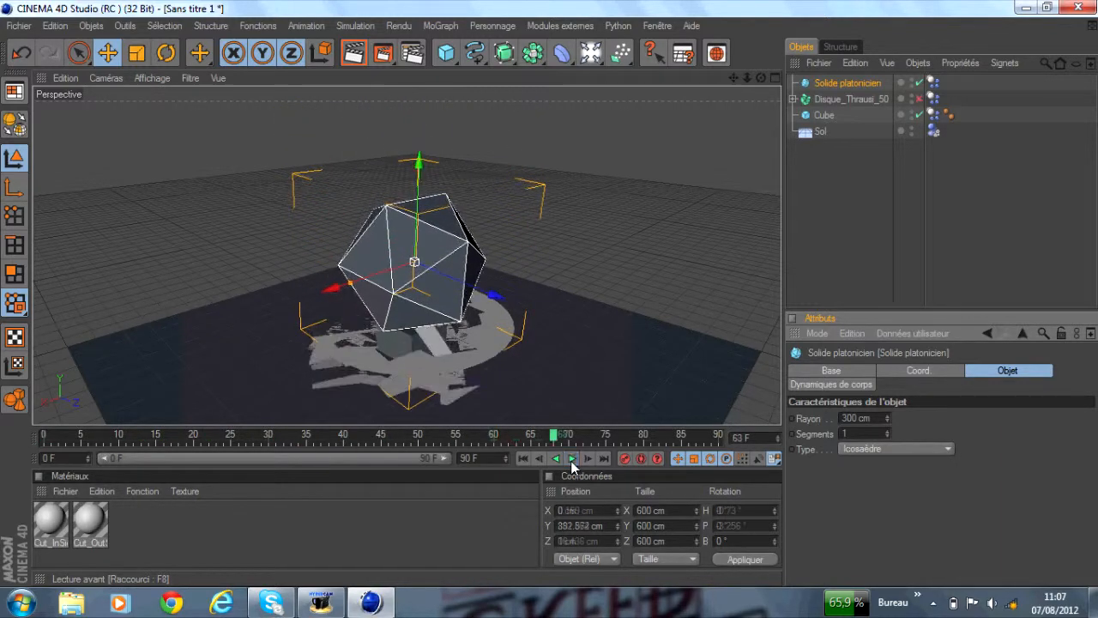
left_click(524, 458)
left_click(571, 459)
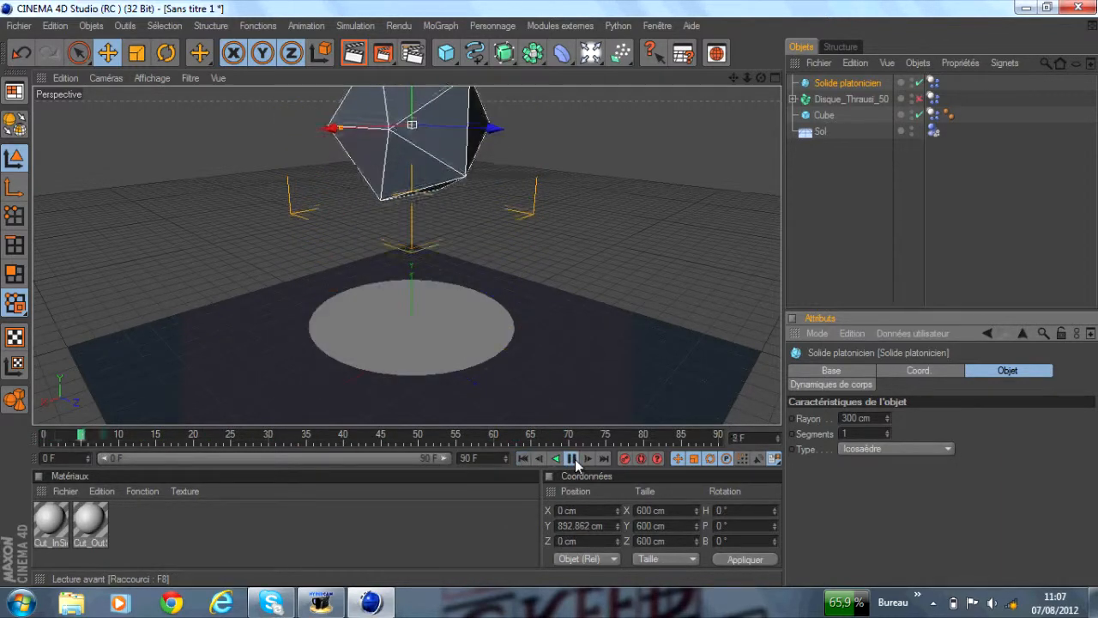
left_click(571, 458)
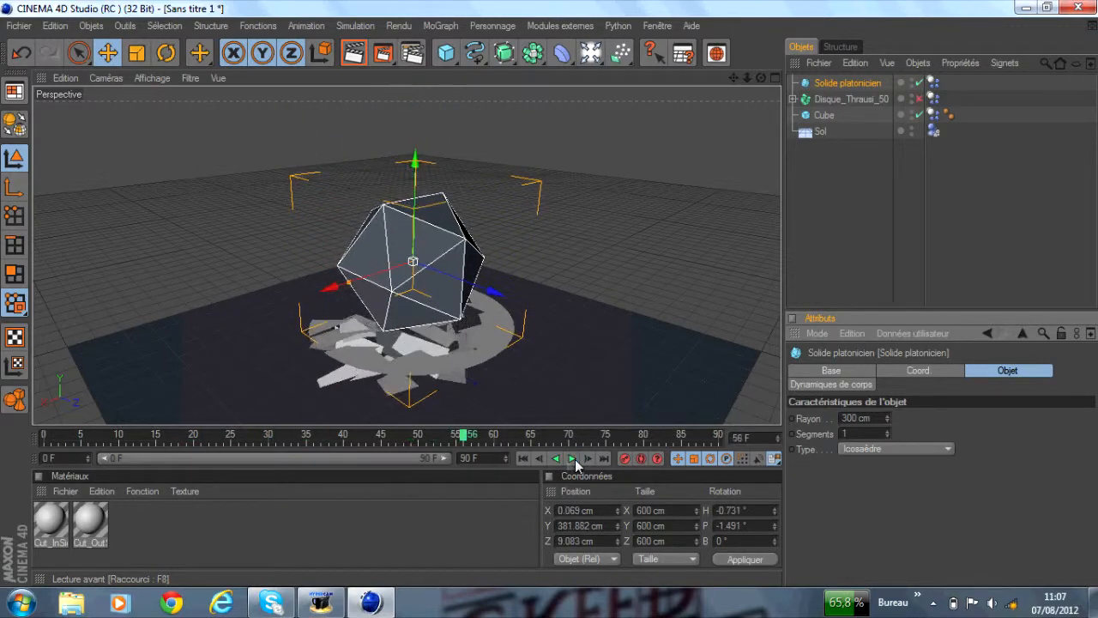
left_click(523, 458)
- Replay the simulation from a lower viewing angle to examine the disc's pieces around the cube, and return to the first frame
left_click_drag(761, 77, 733, 43)
left_click_drag(761, 78, 761, 83)
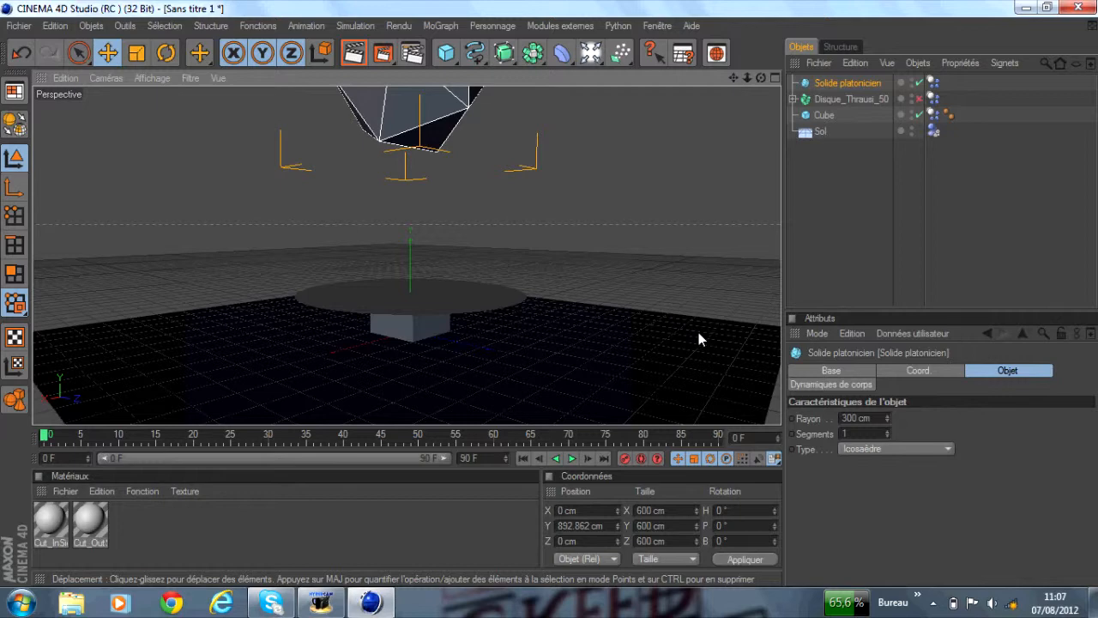
left_click(572, 458)
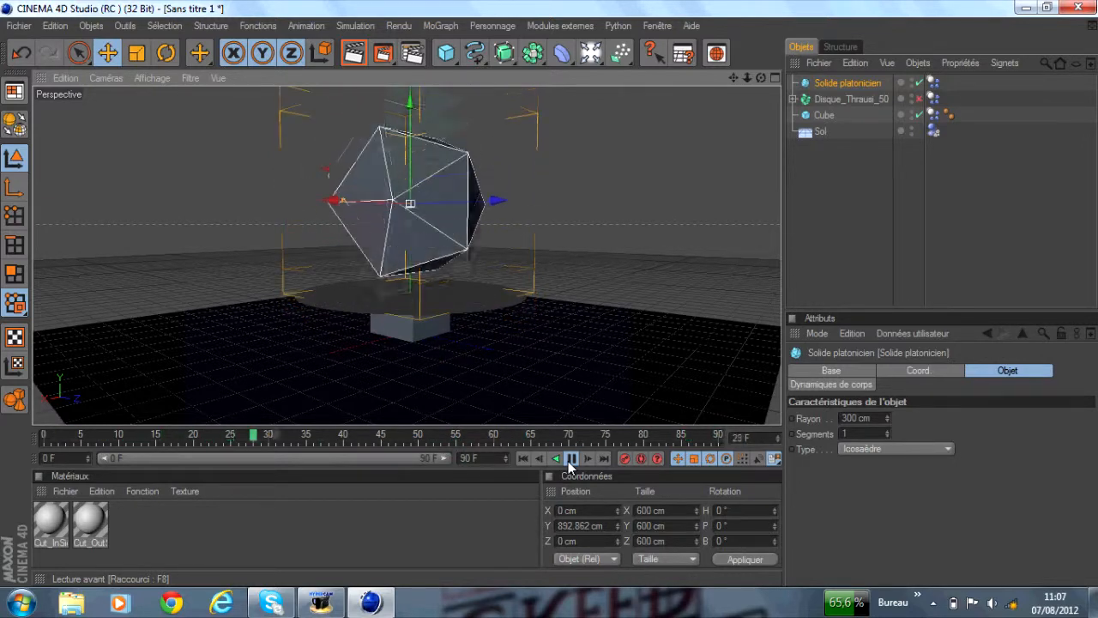
left_click(571, 459)
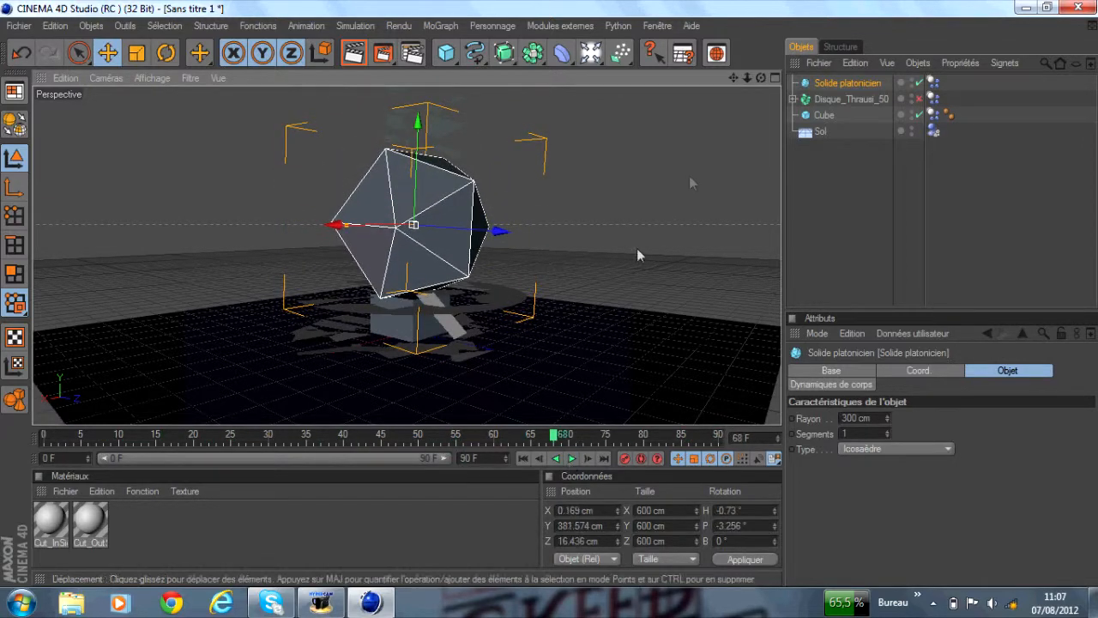
mouse_move(759, 80)
left_mouse_down()
mouse_move(760, 57)
mouse_move(759, 82)
mouse_move(733, 80)
mouse_move(761, 79)
mouse_move(760, 89)
left_mouse_up()
scroll(474, 295, "up", 3)
left_click(522, 459)
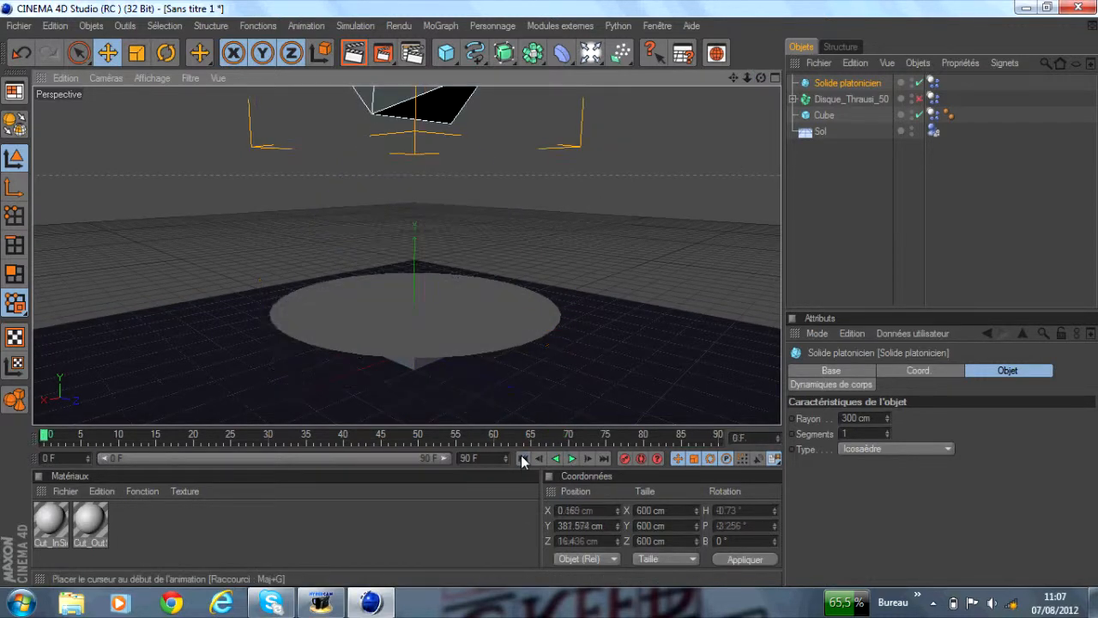